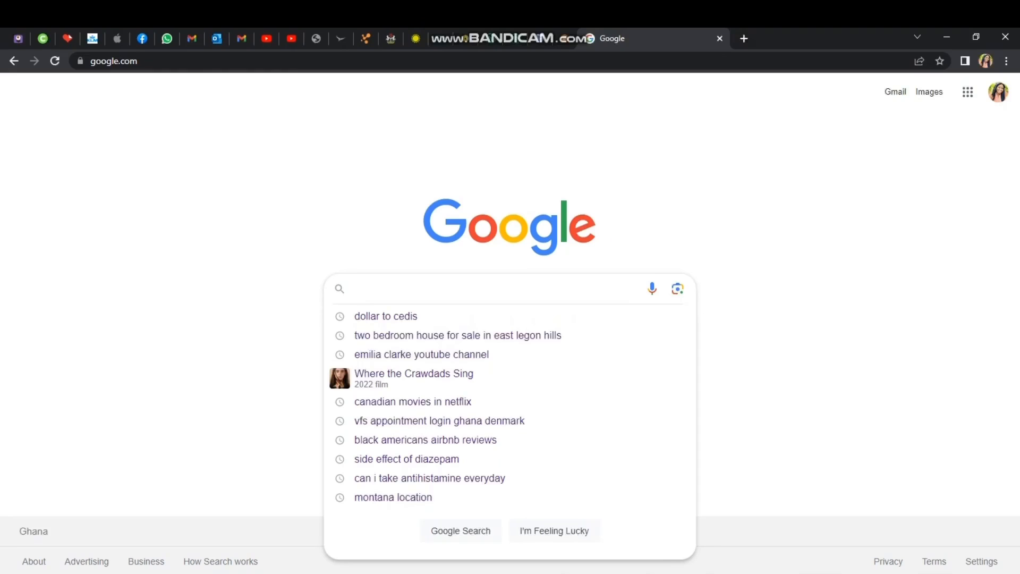
Search Google for 'Denmark Visa Application' and open the ApplyVisa result.
text(Den)
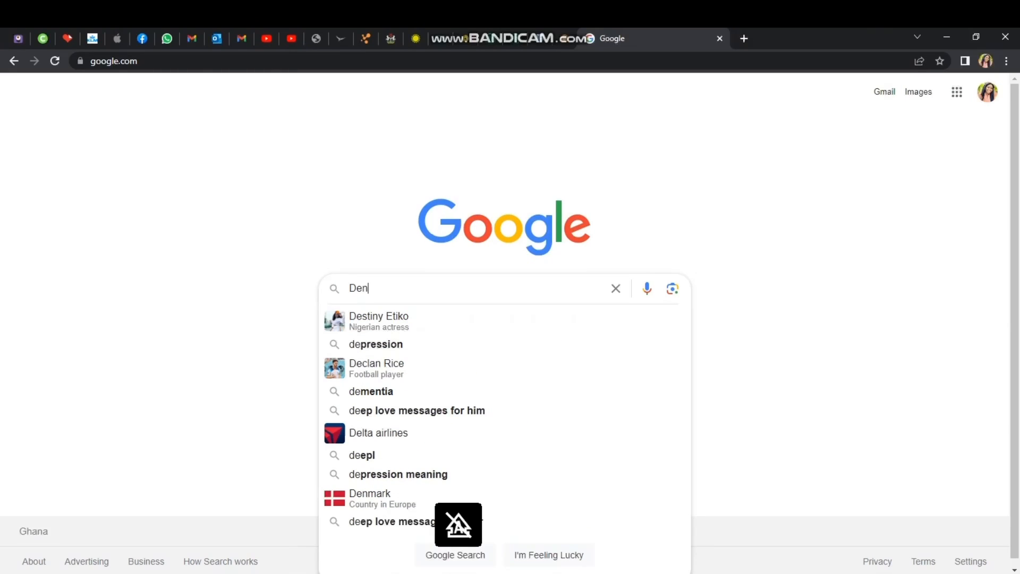
text(mark Vis)
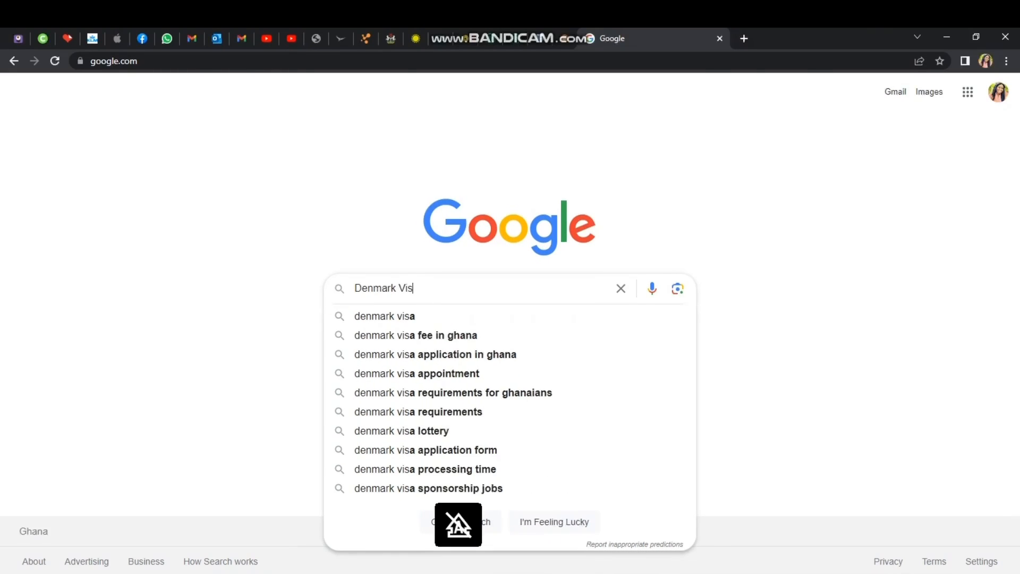
text(a Applic)
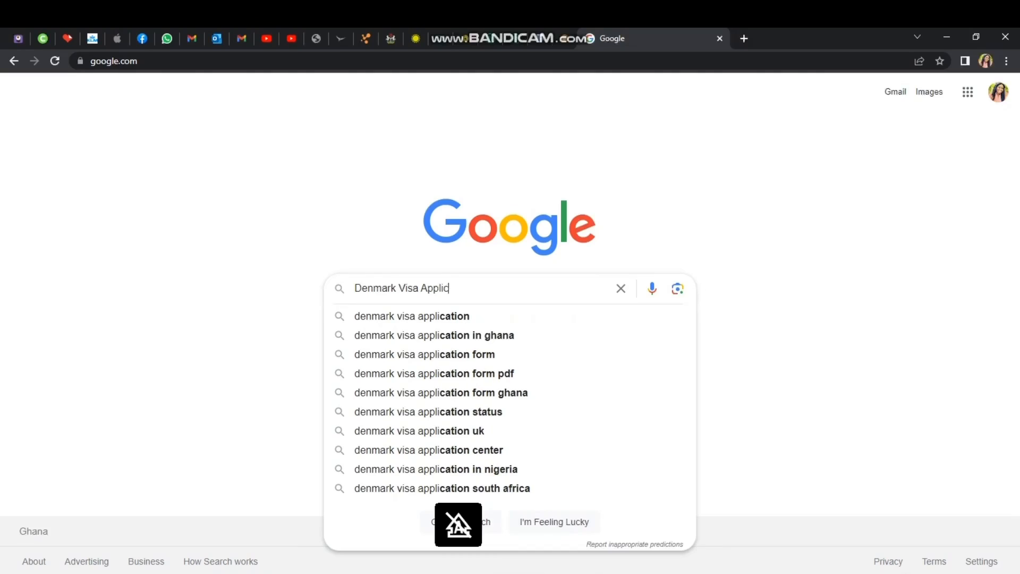
text(ation)
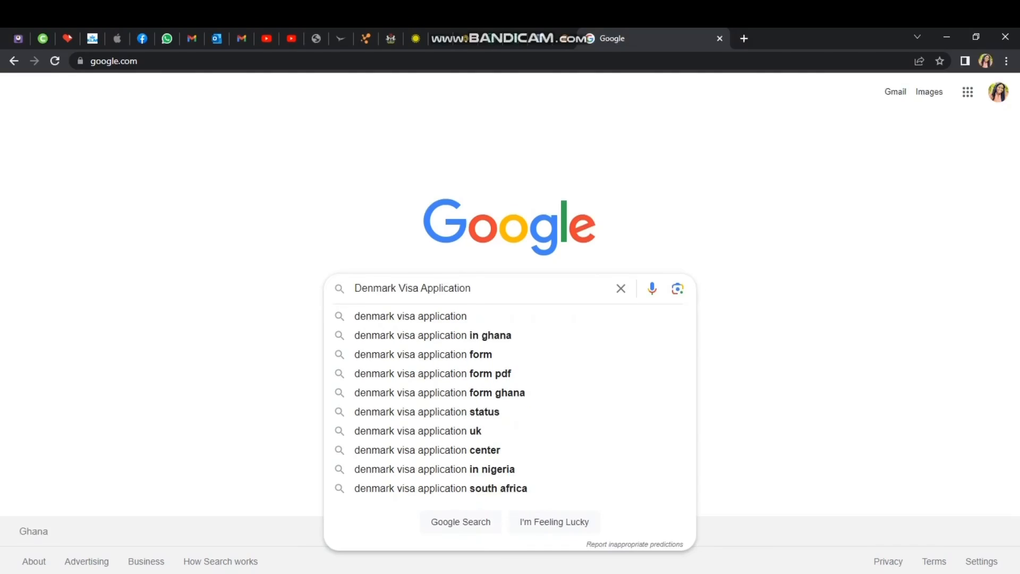
key(Return)
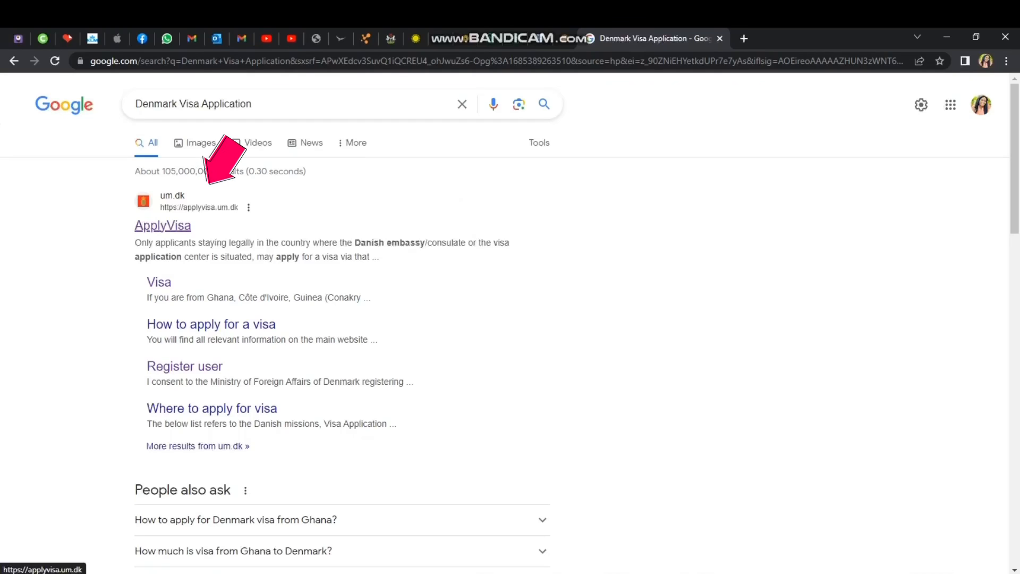
click(162, 225)
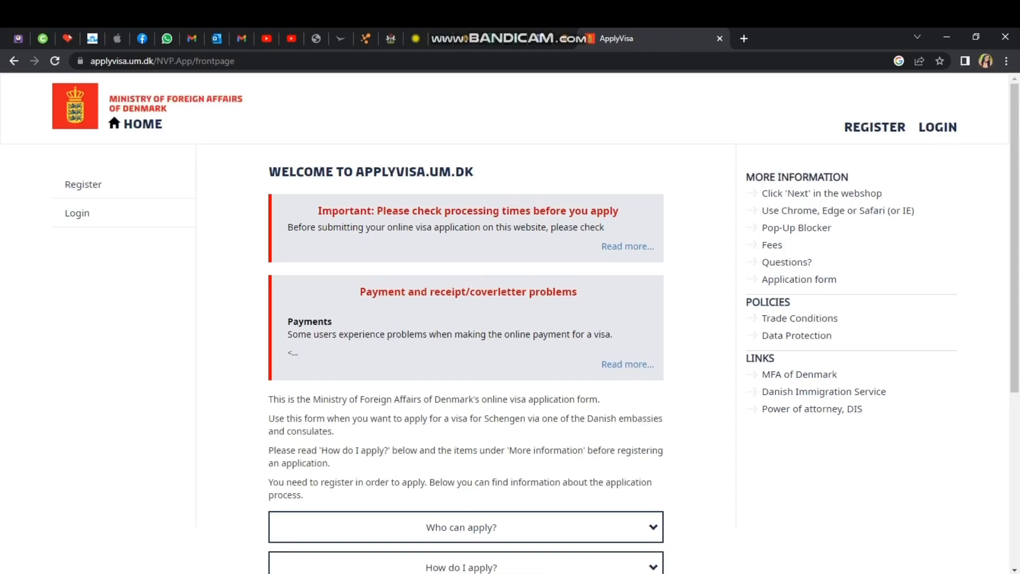
click(627, 246)
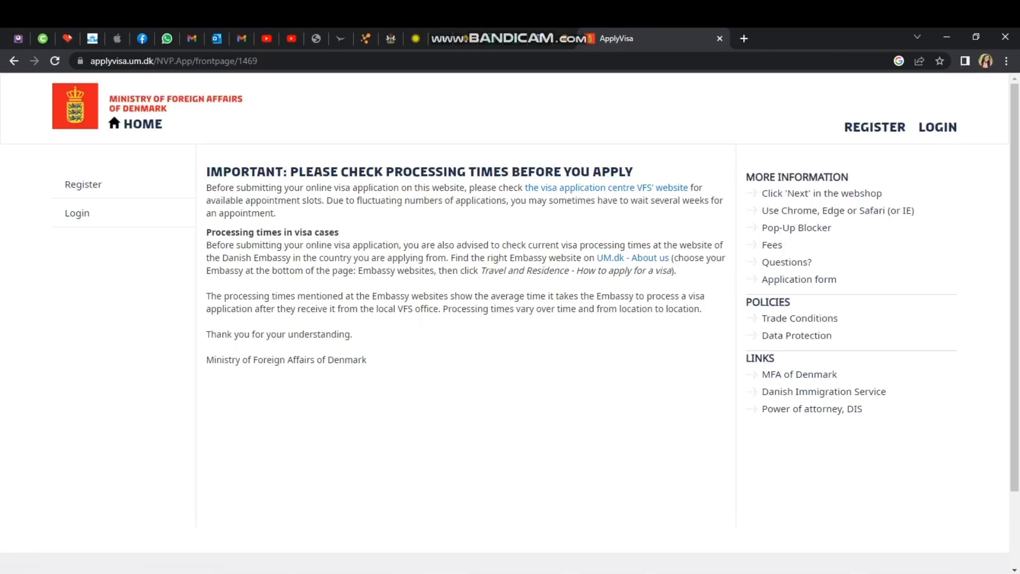
click(14, 61)
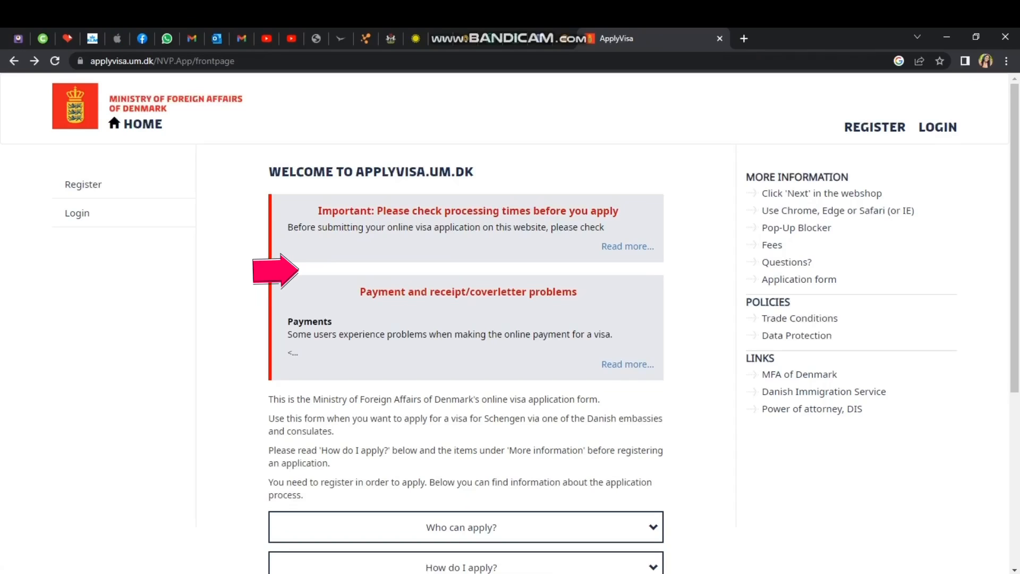
click(627, 365)
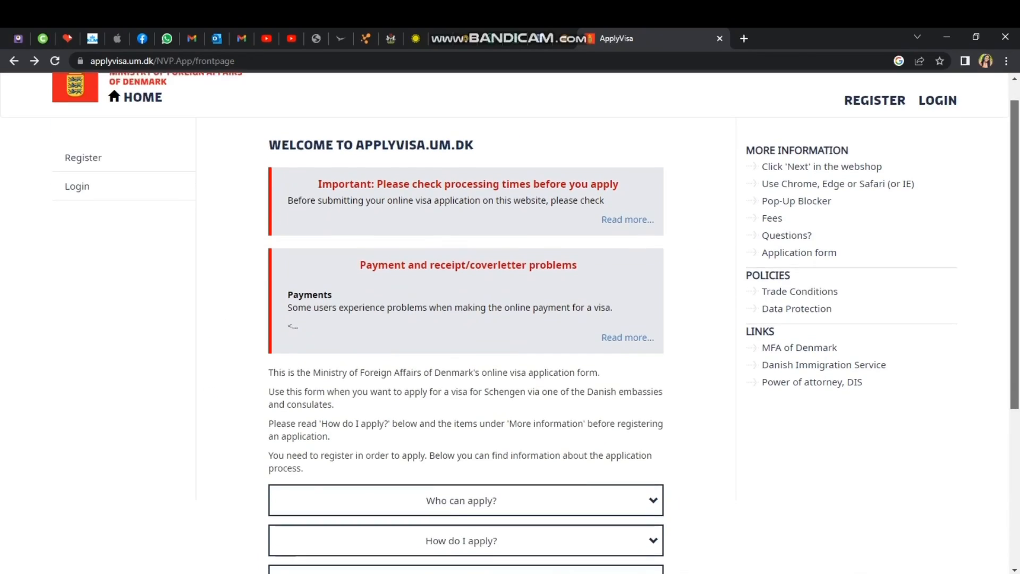
drag(1015, 253, 1015, 411)
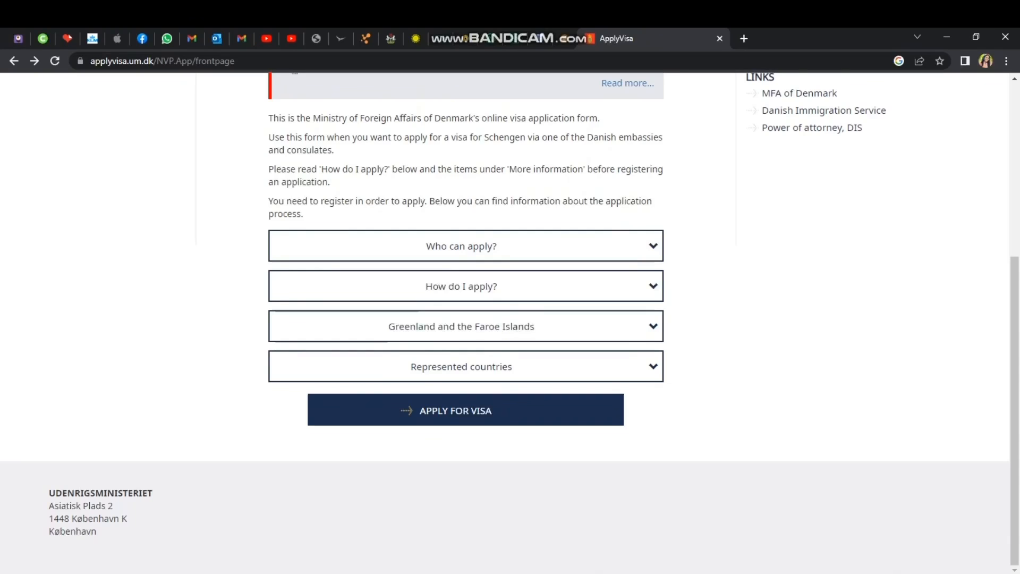
Expand and collapse 'Who can apply?', then start a visa application with APPLY FOR VISA.
click(653, 246)
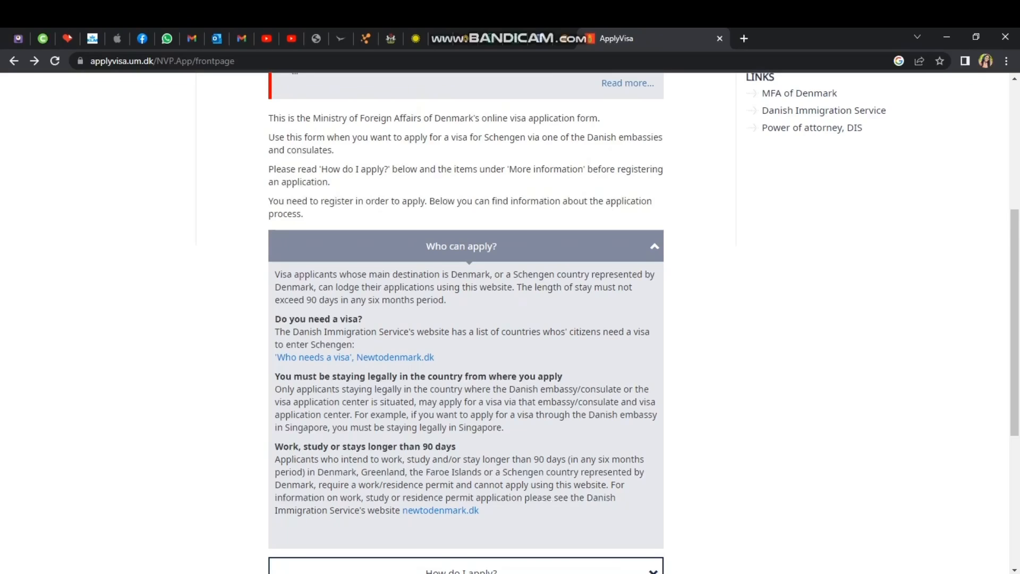
click(653, 246)
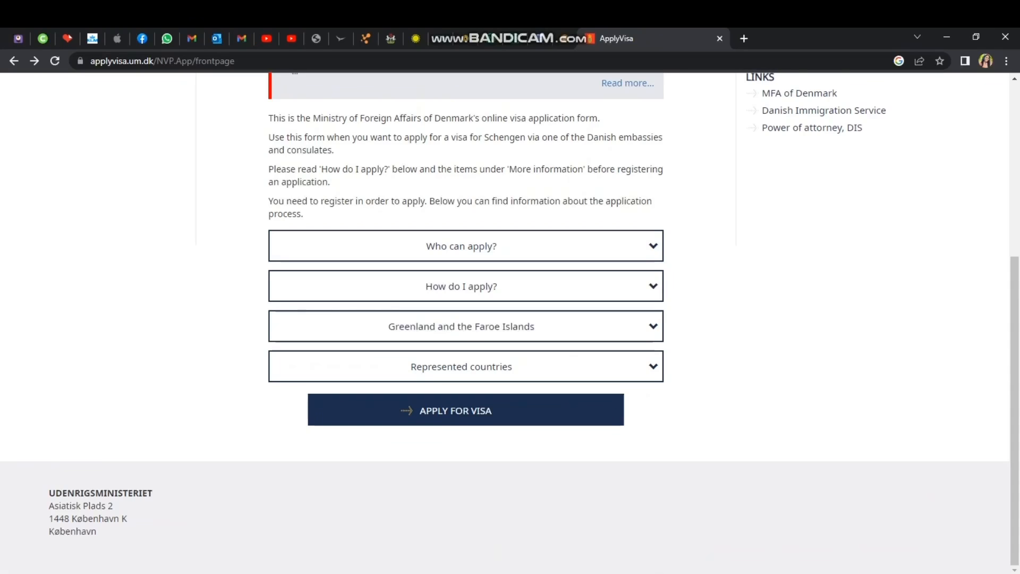
click(466, 410)
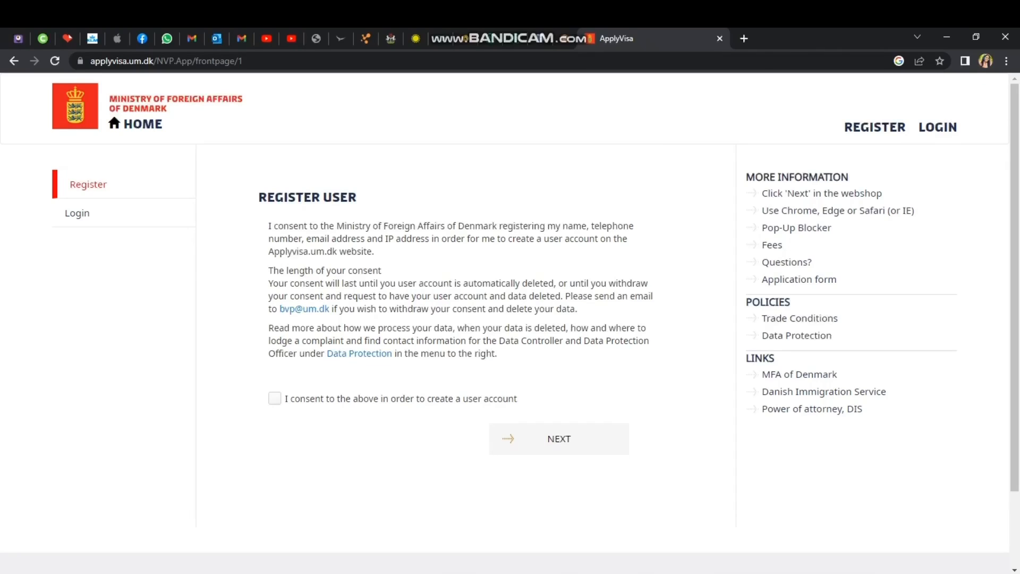
Tick and untick the account-creation consent, then sign in to the existing account with saved credentials.
click(275, 399)
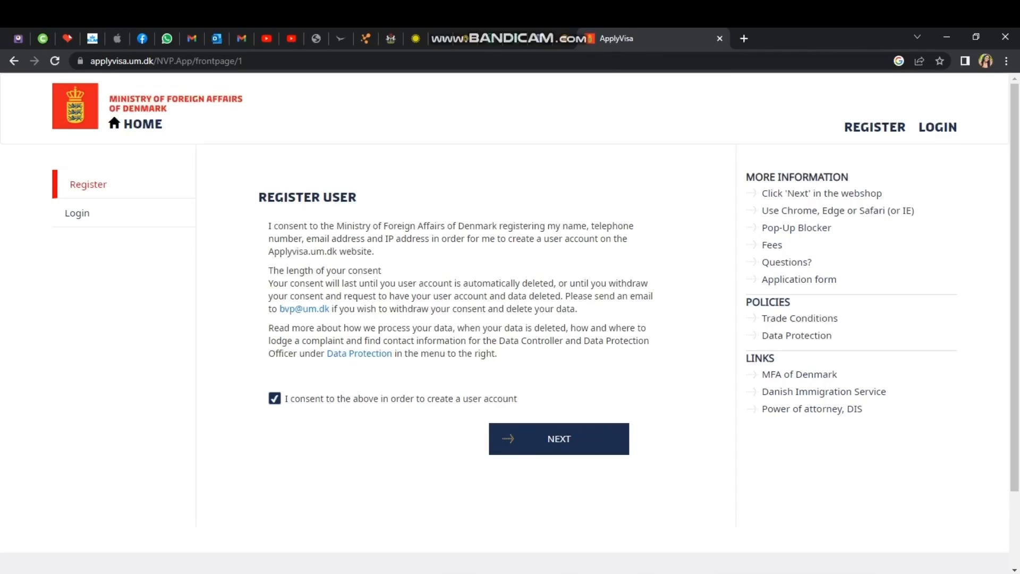
click(275, 399)
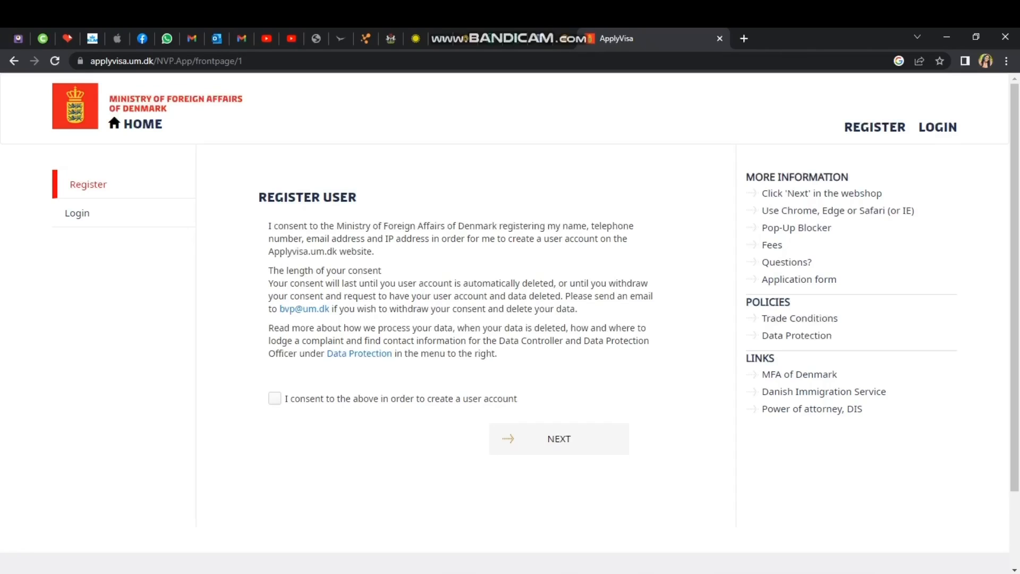
click(77, 213)
click(519, 335)
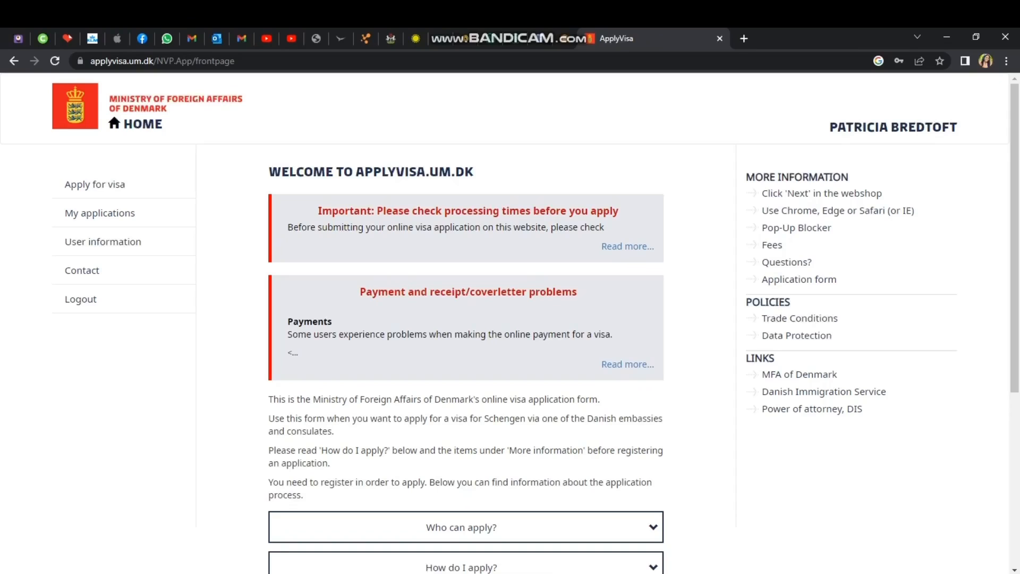
Start a new individual visa application from Apply for visa in the sidebar.
click(100, 213)
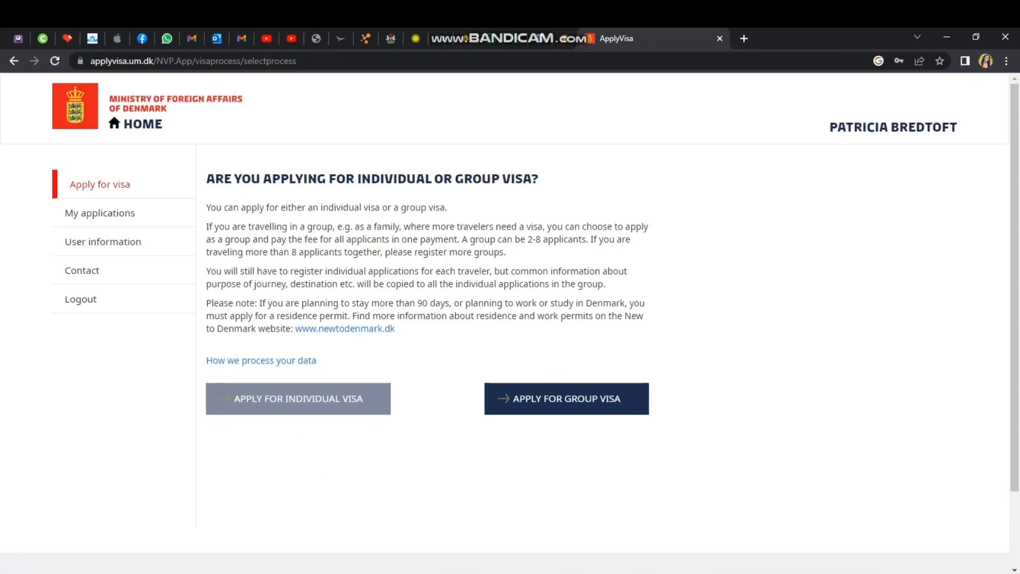
click(298, 399)
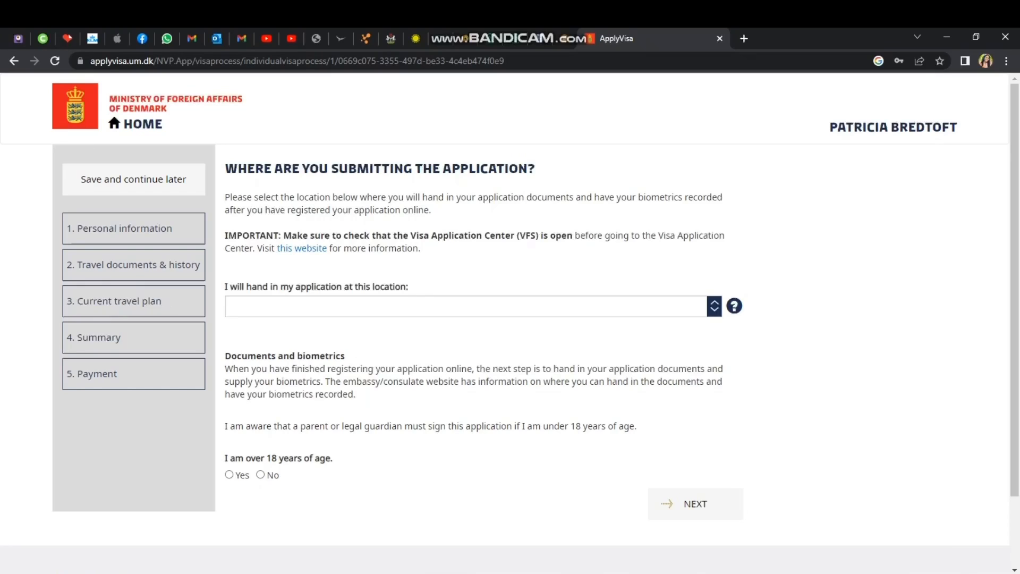
Choose Accra (Visa Application Center - VFS) as hand-in location, confirm over 18, and continue.
click(714, 306)
text(ac)
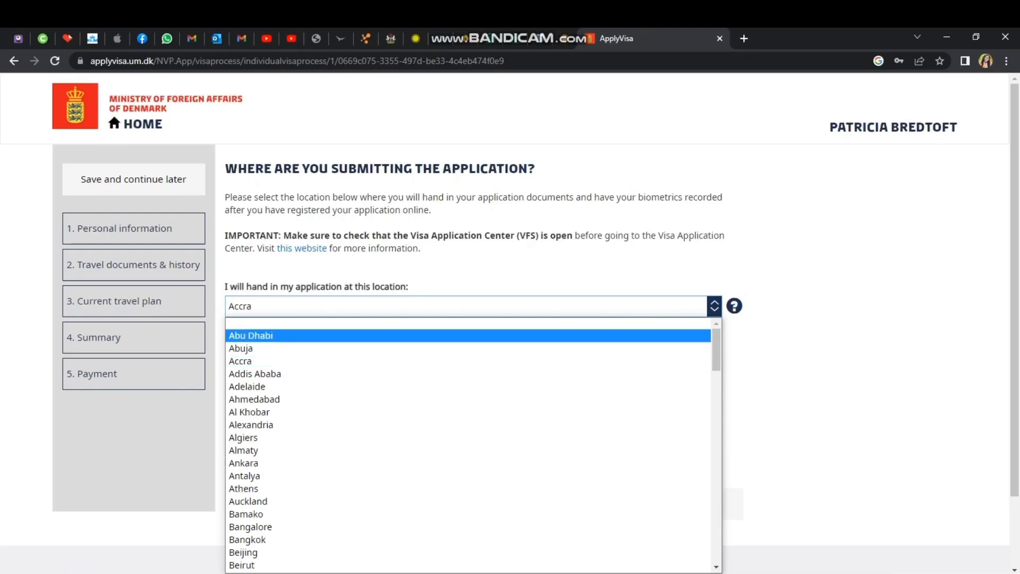
click(241, 361)
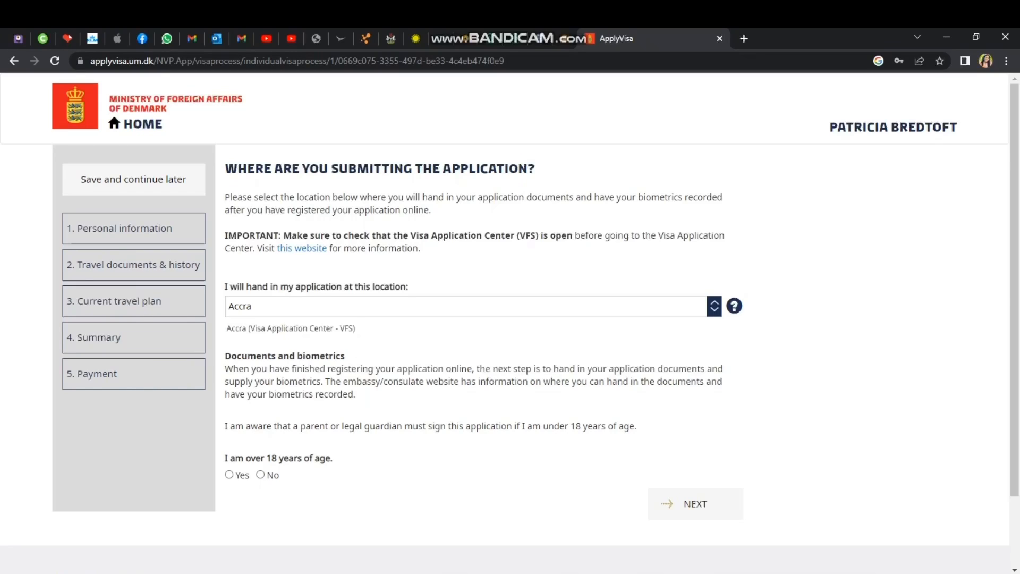
click(229, 474)
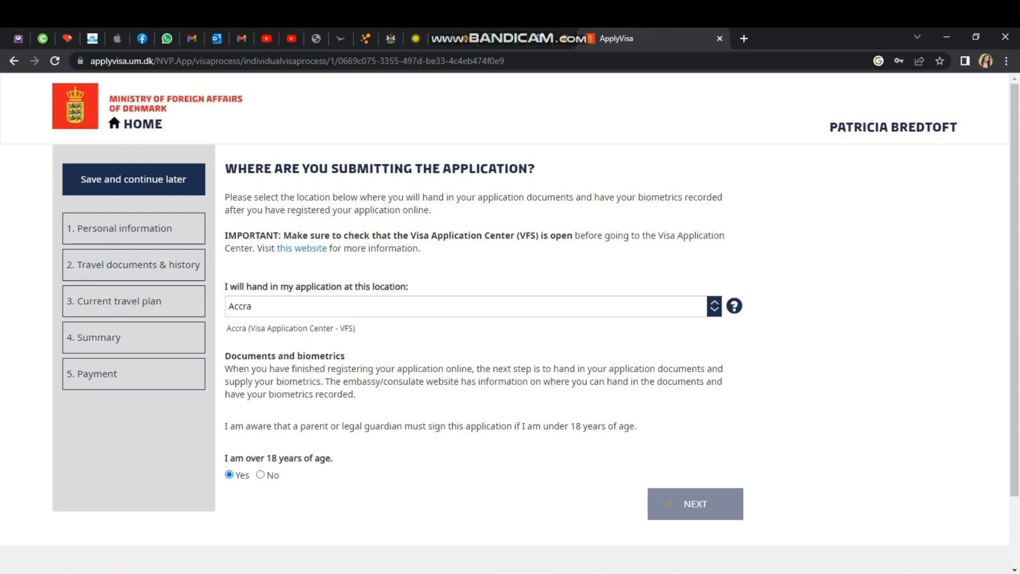
click(695, 503)
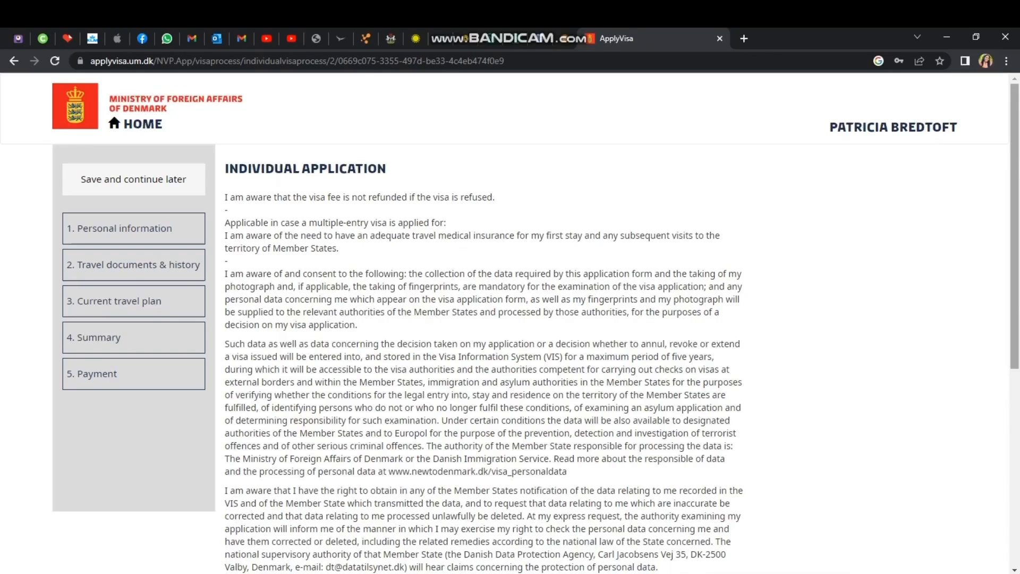
Agree to 'I have read this information and agree' and continue to Personal information.
scroll(510, 322, down, 1)
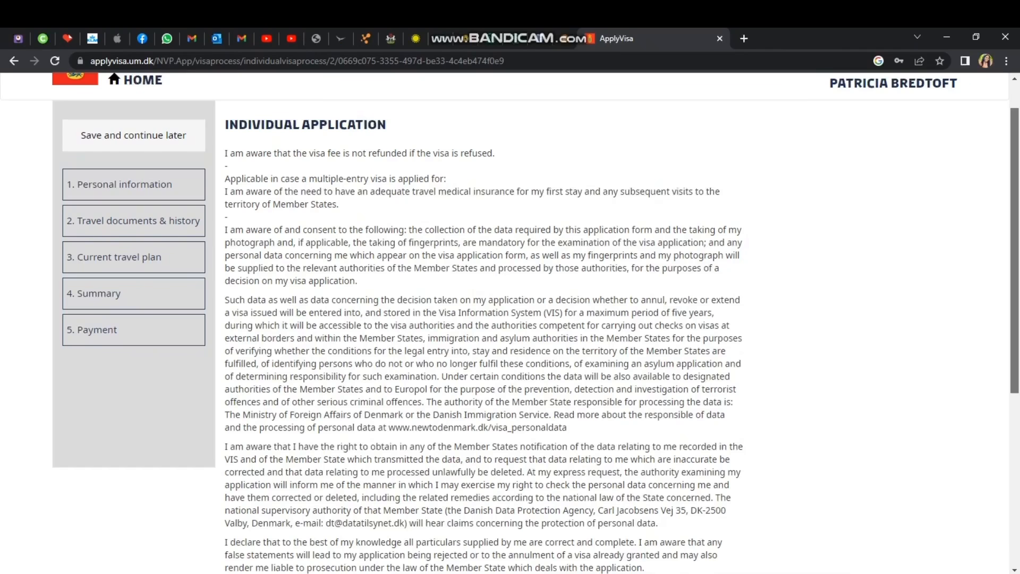
scroll(510, 323, down, 1)
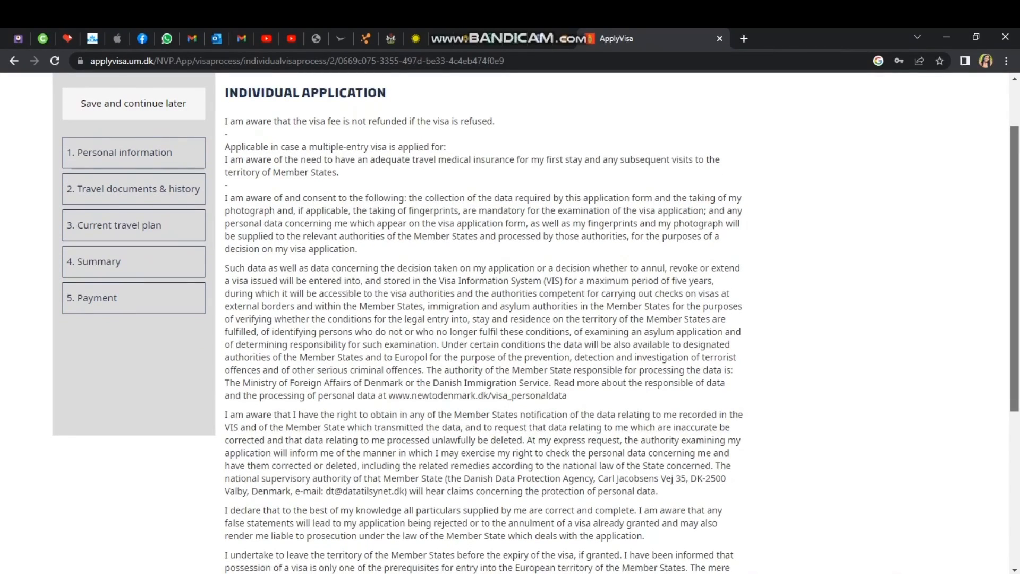
scroll(510, 322, down, 5)
click(231, 367)
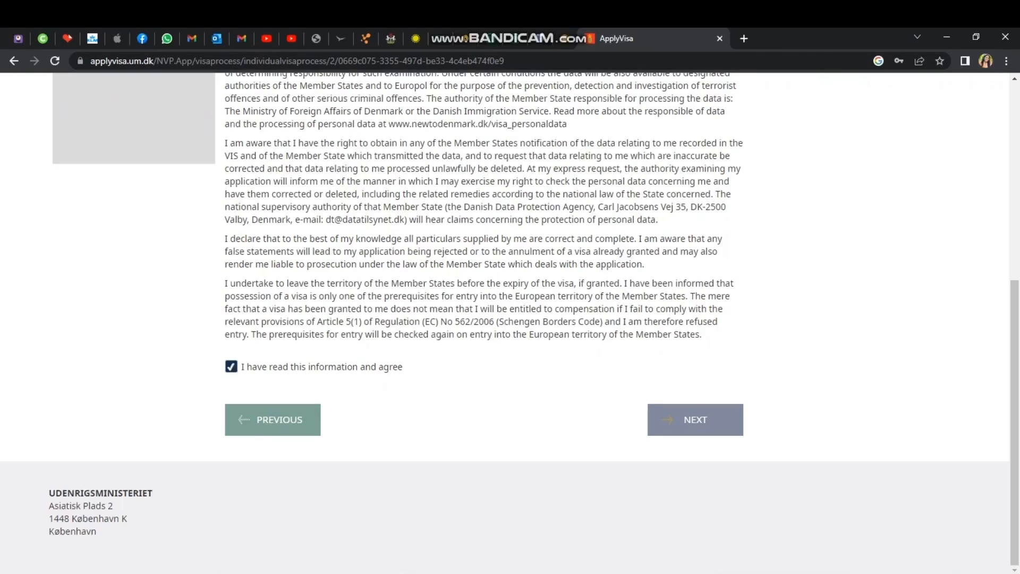
click(696, 420)
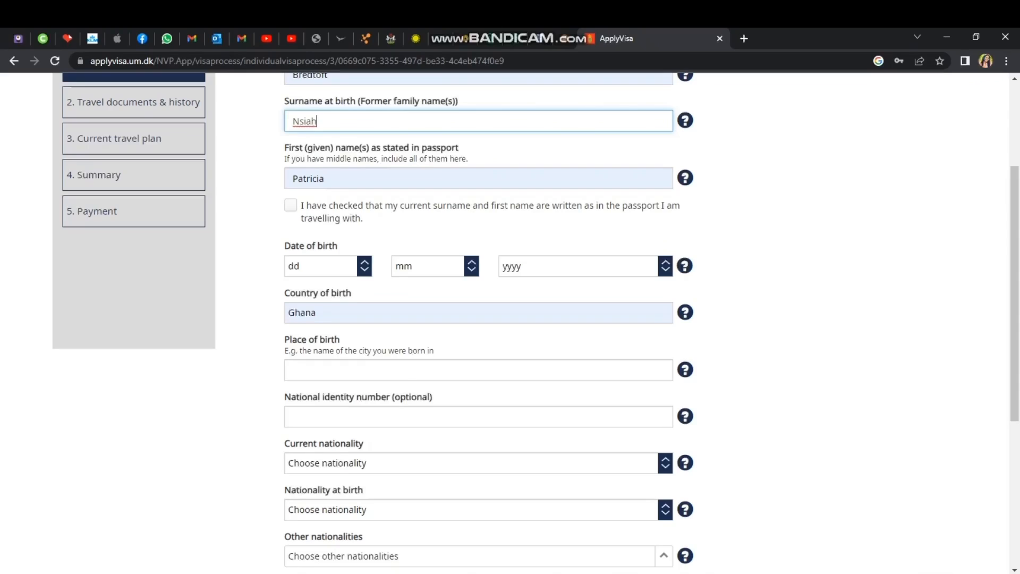
Confirm the passport names are written correctly and set the date-of-birth day to 16.
click(290, 205)
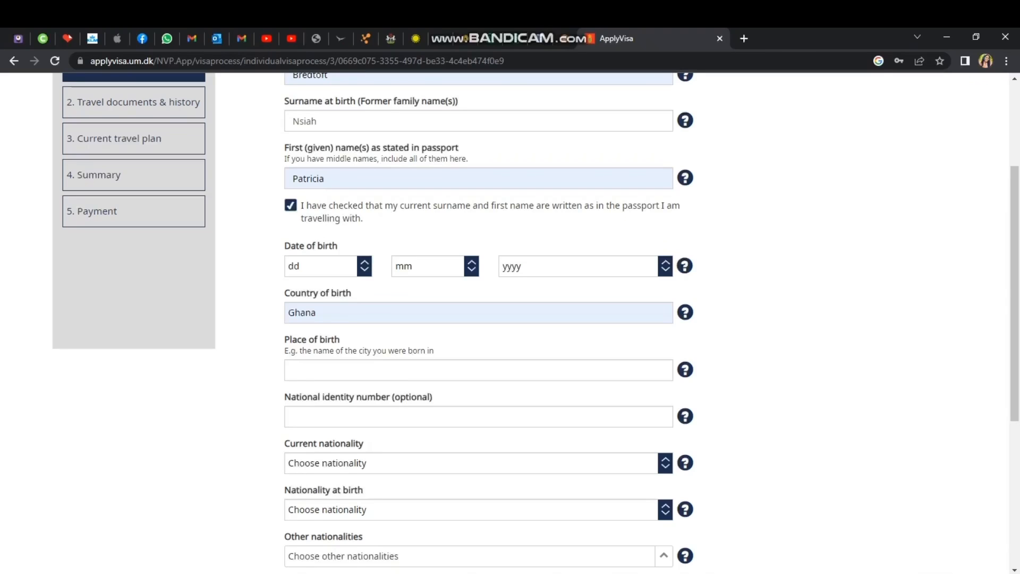
scroll(1015, 292, up, 1)
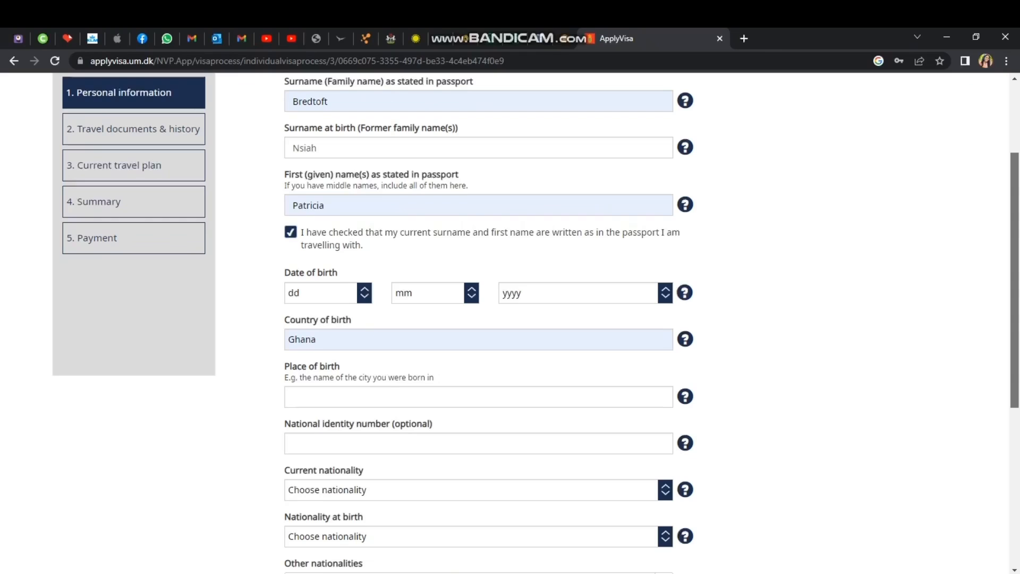
scroll(510, 319, down, 3)
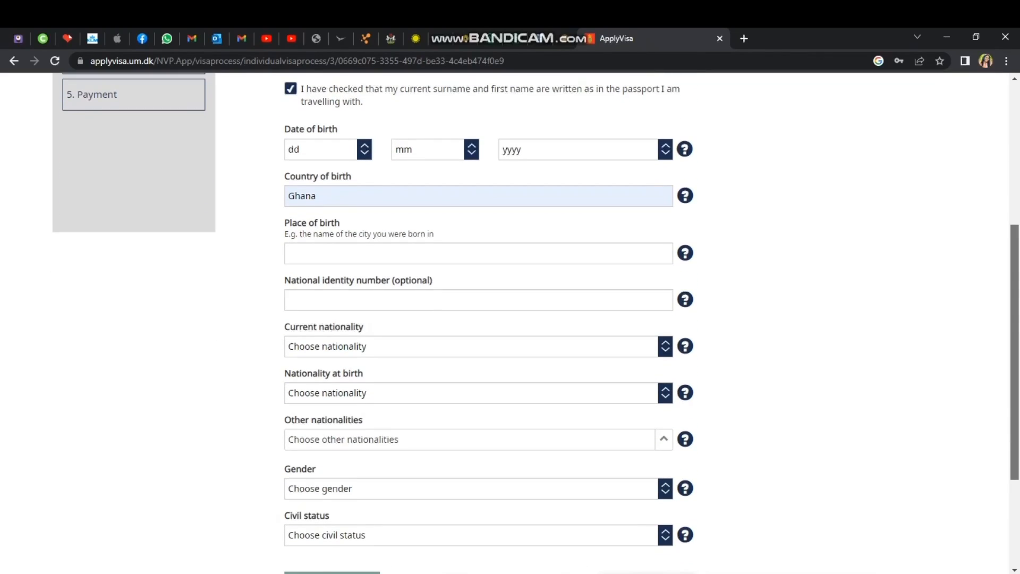
scroll(510, 319, down, 1)
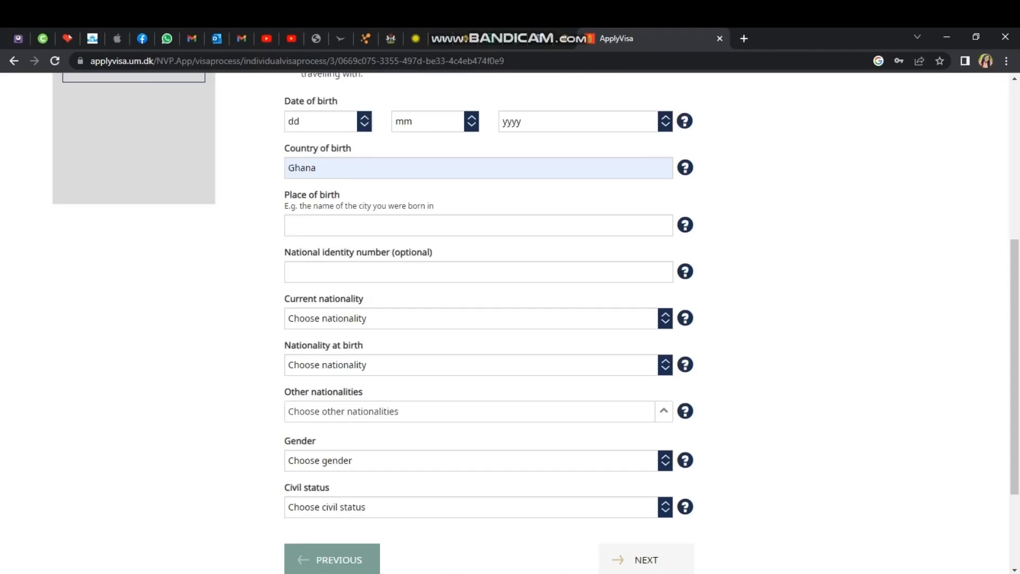
click(329, 121)
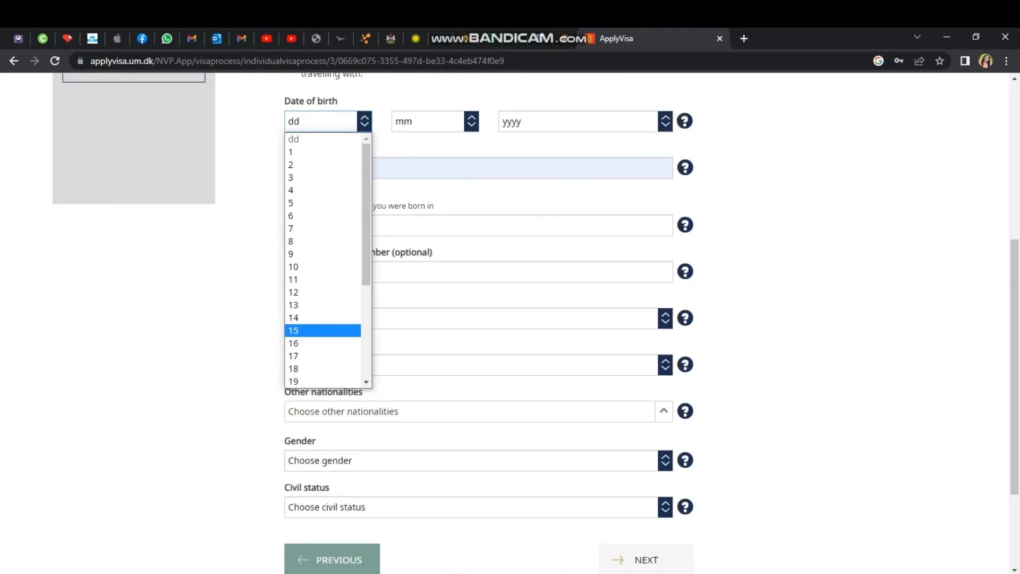
click(323, 344)
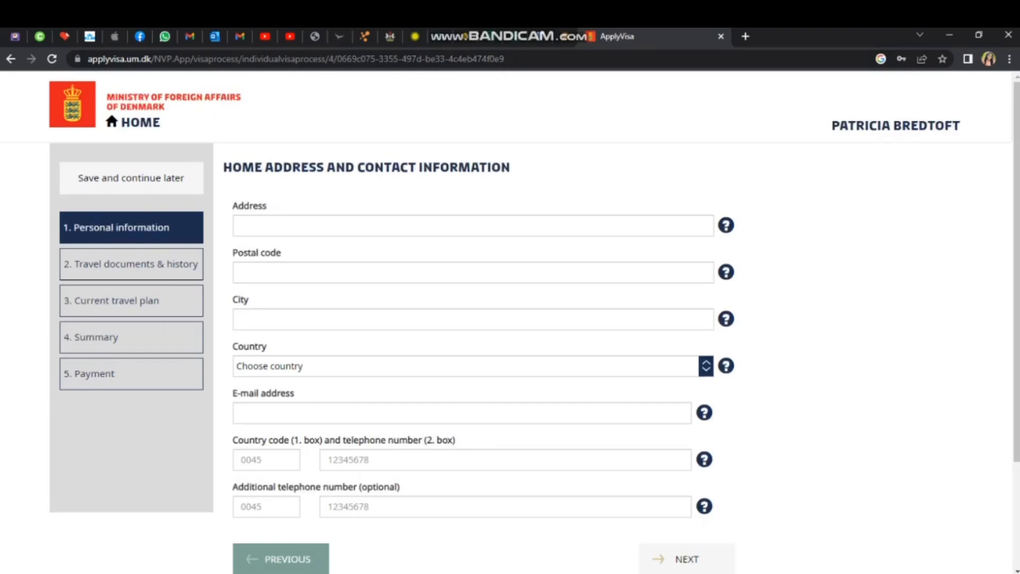
Autofill the home address and contact details from the saved browser suggestion, then check Postal code.
click(376, 226)
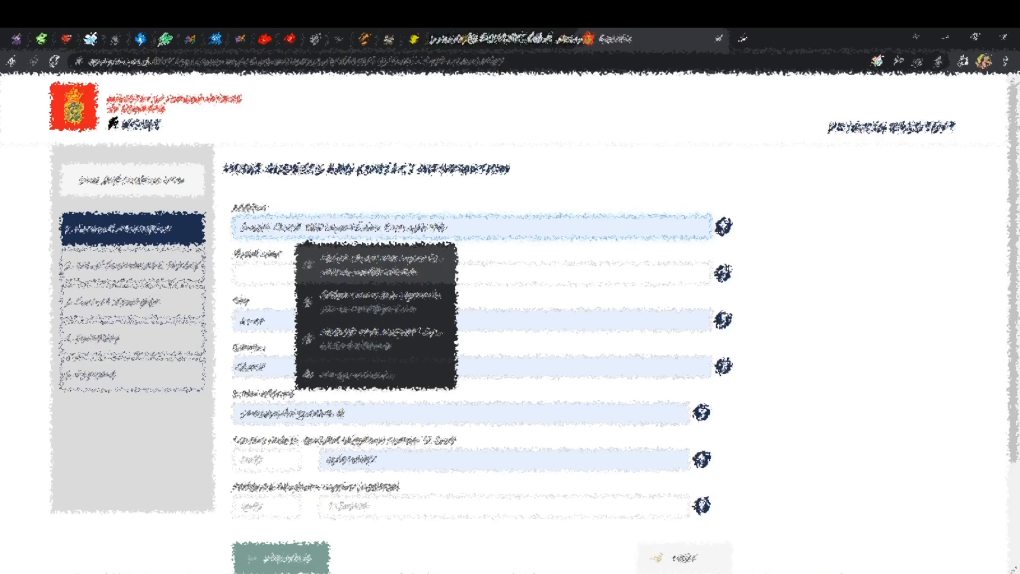
key(Return)
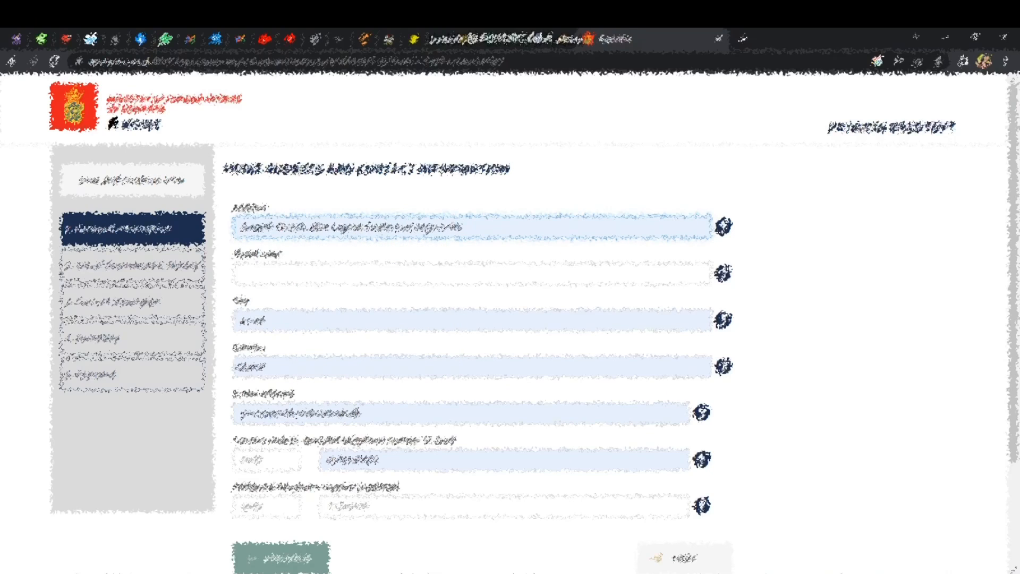
click(367, 273)
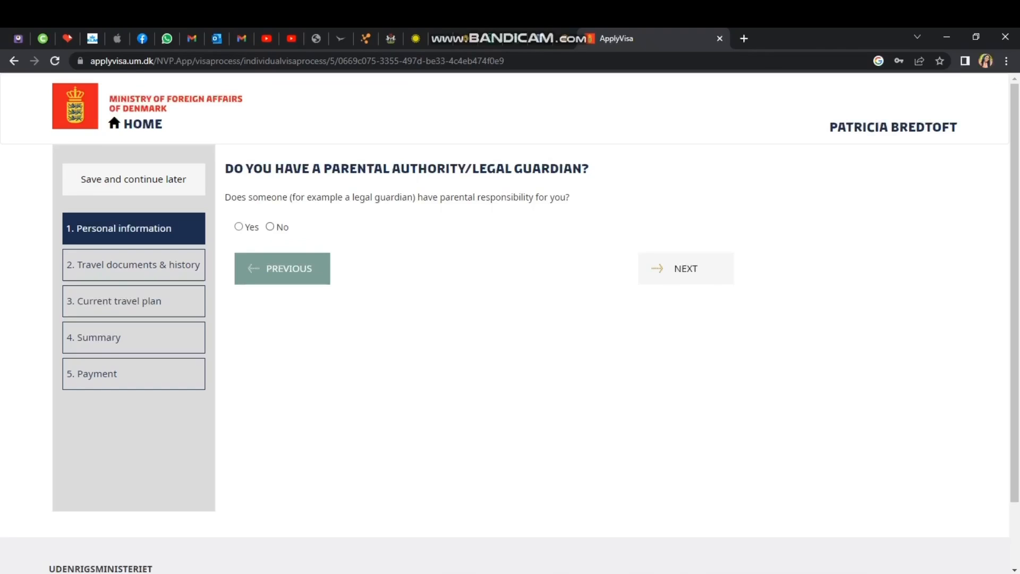
Answer No to having a parental authority or legal guardian and continue.
click(270, 227)
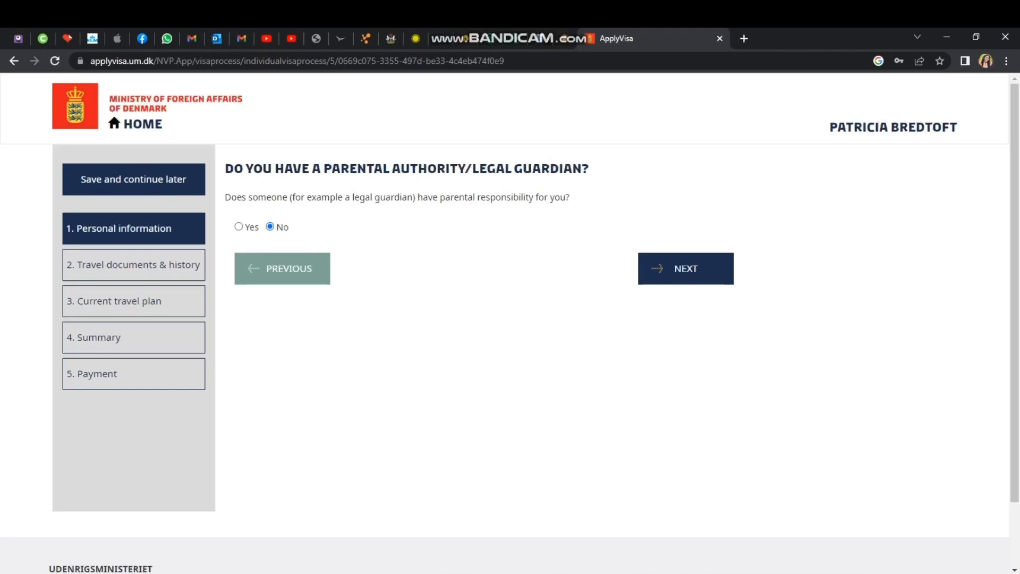
click(686, 269)
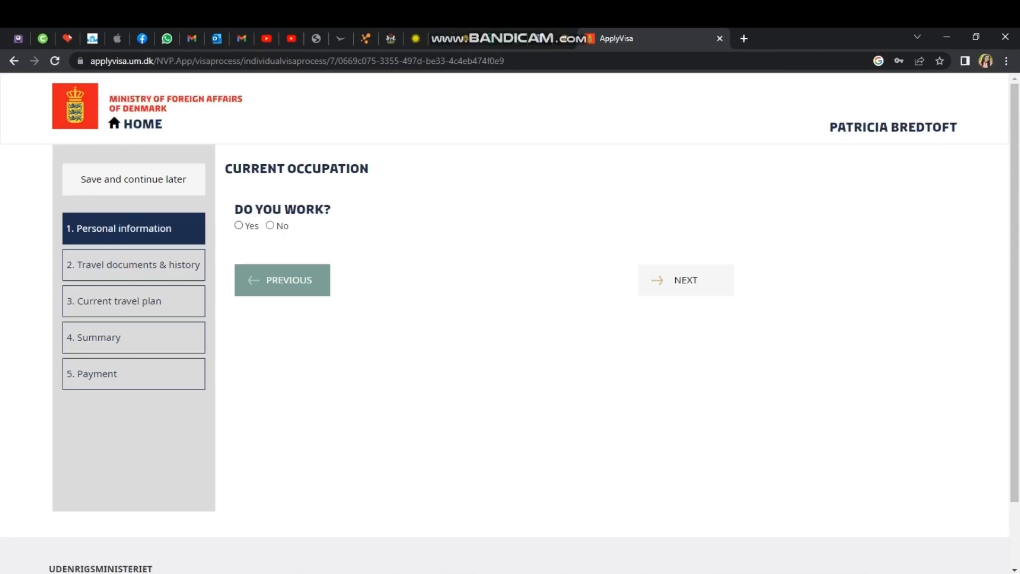
Answer Yes to 'Do you work?' and open the Current occupation dropdown.
click(239, 226)
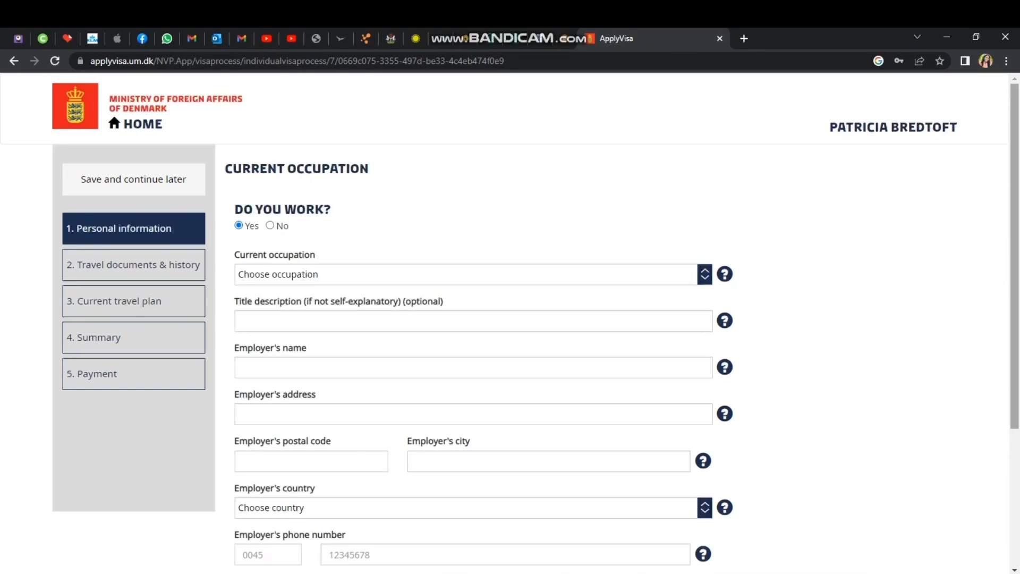
scroll(510, 319, down, 2)
scroll(510, 319, down, 1)
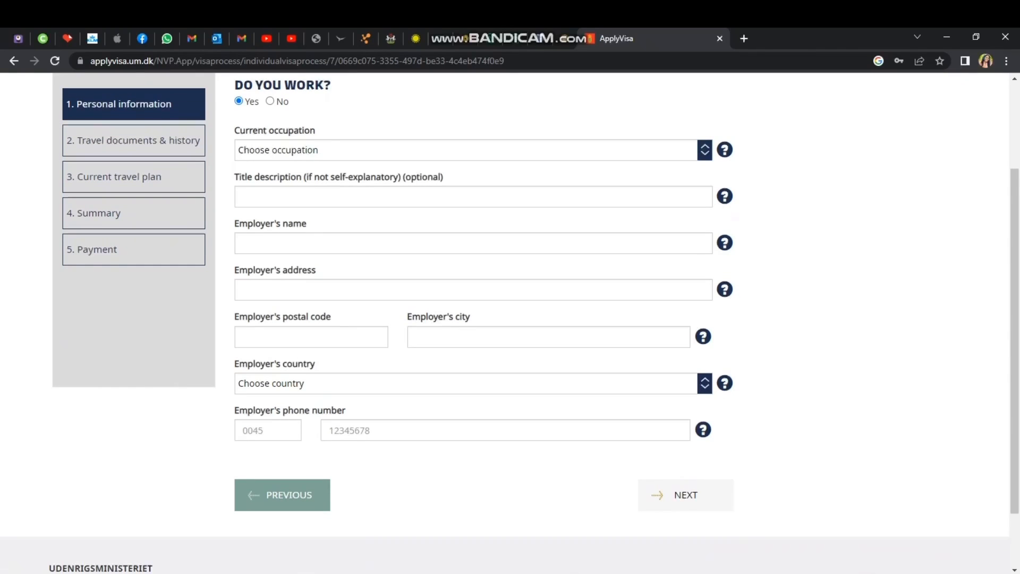
click(704, 150)
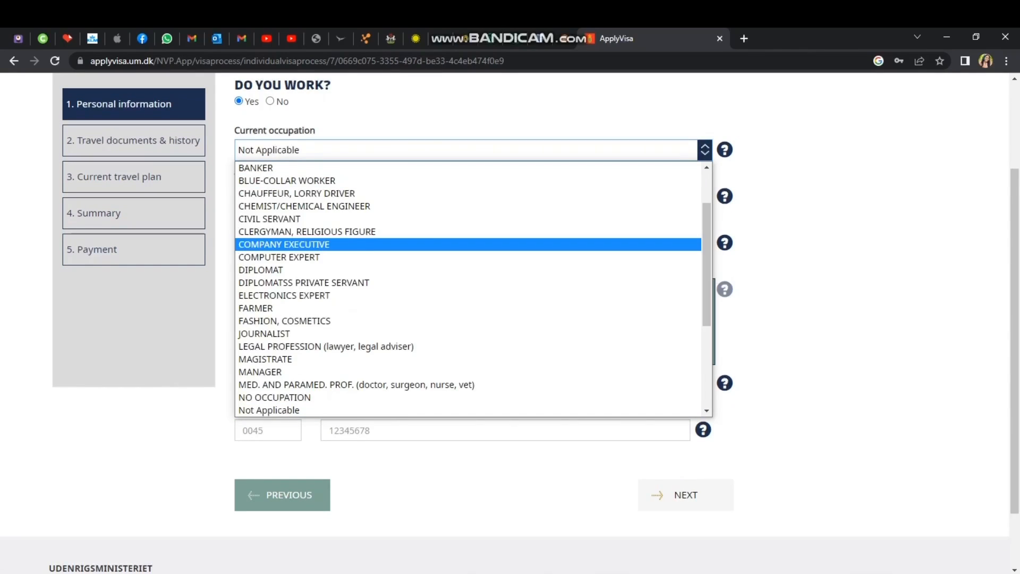
scroll(467, 290, up, 3)
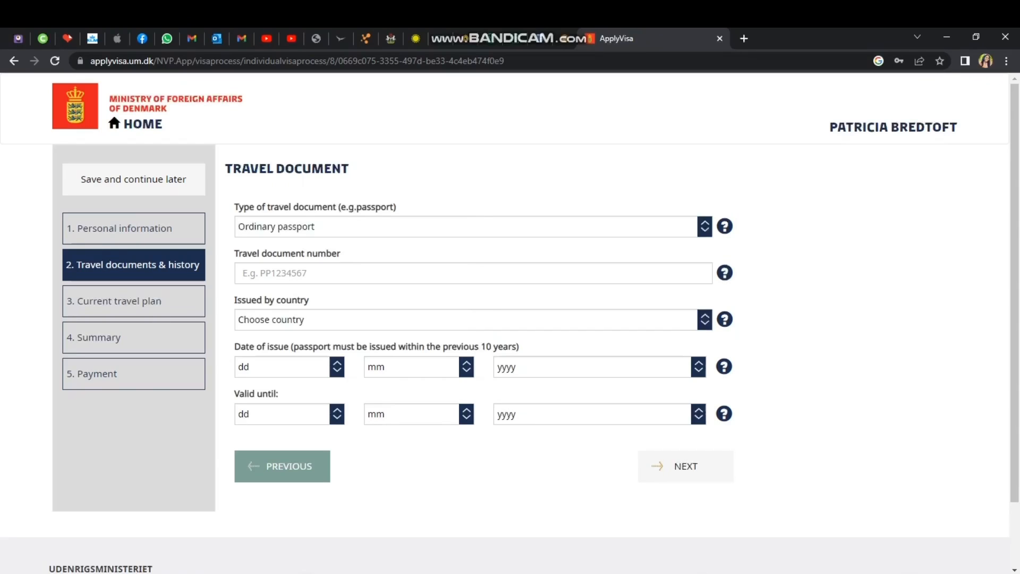
Begin entering the travel document number in capital letters.
click(243, 272)
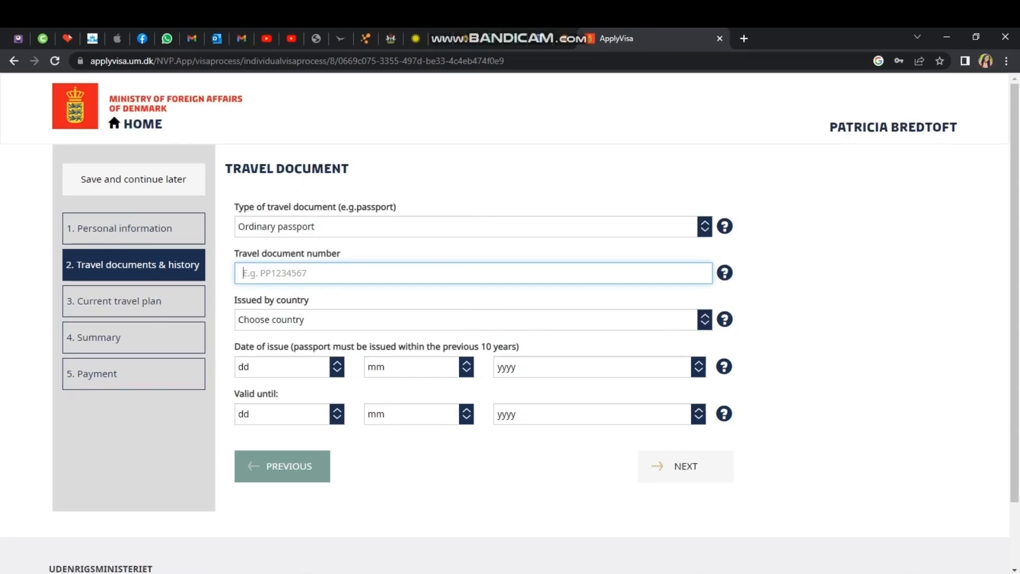
key(Caps_Lock)
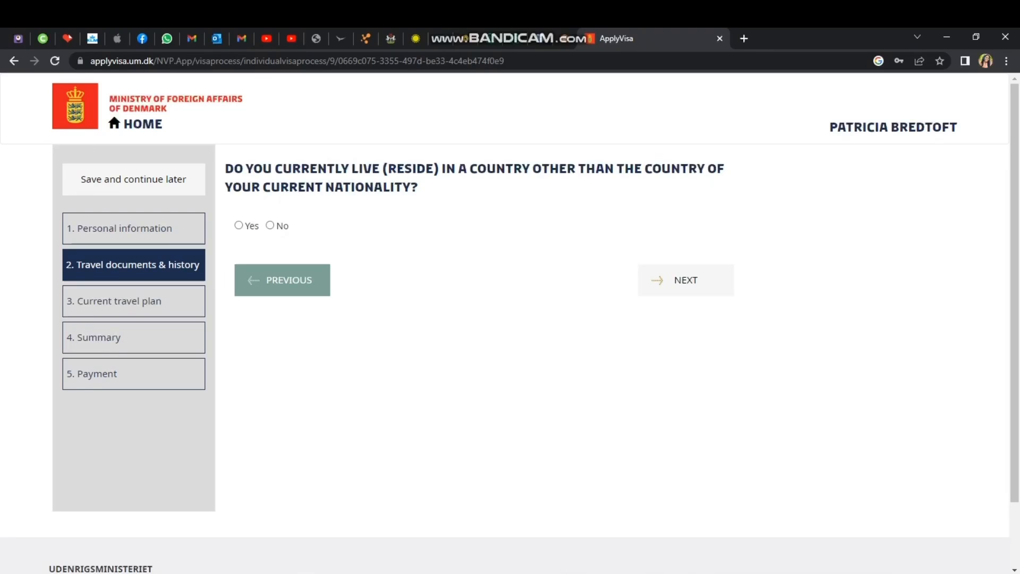
Answer Yes to residing outside the nationality country and answer the return-permission question.
click(239, 226)
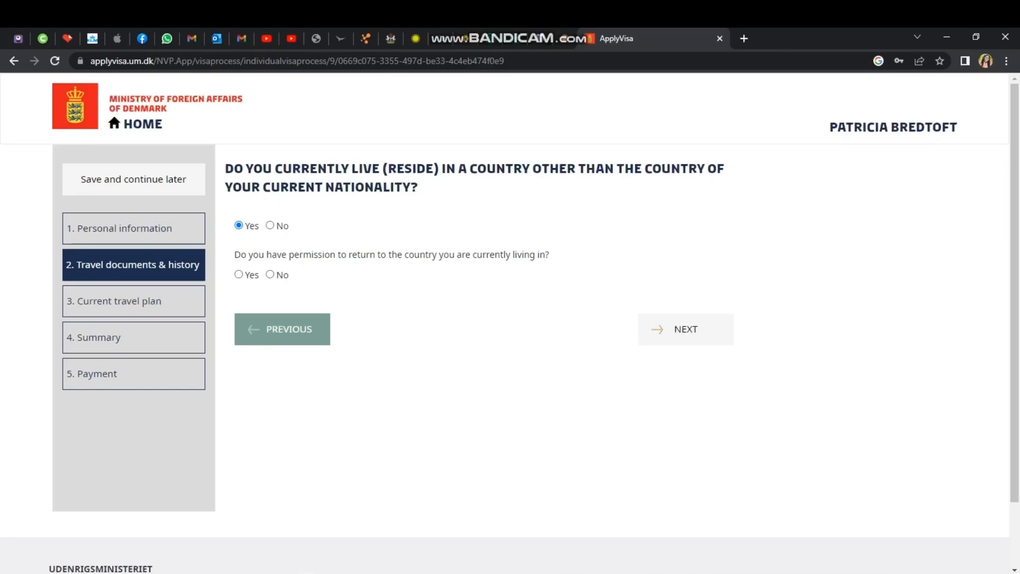
click(239, 275)
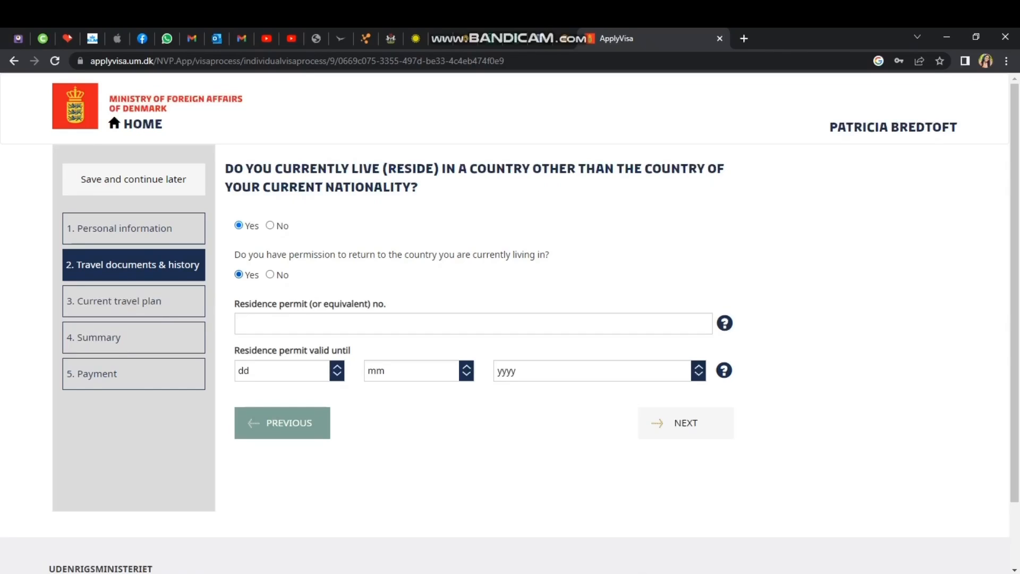
click(270, 274)
Record fingerprints as collected before with the date unknown.
click(686, 328)
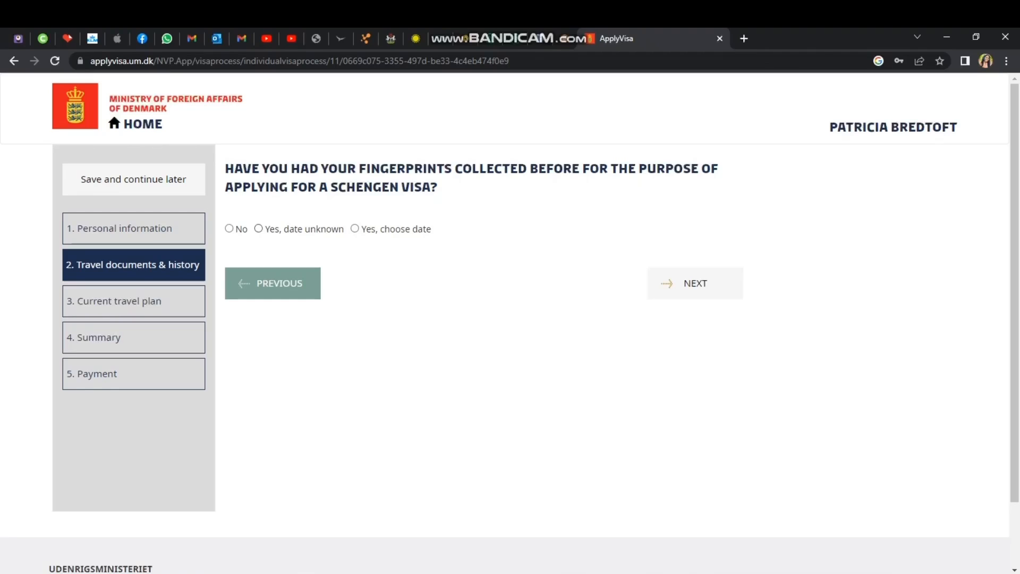
click(259, 228)
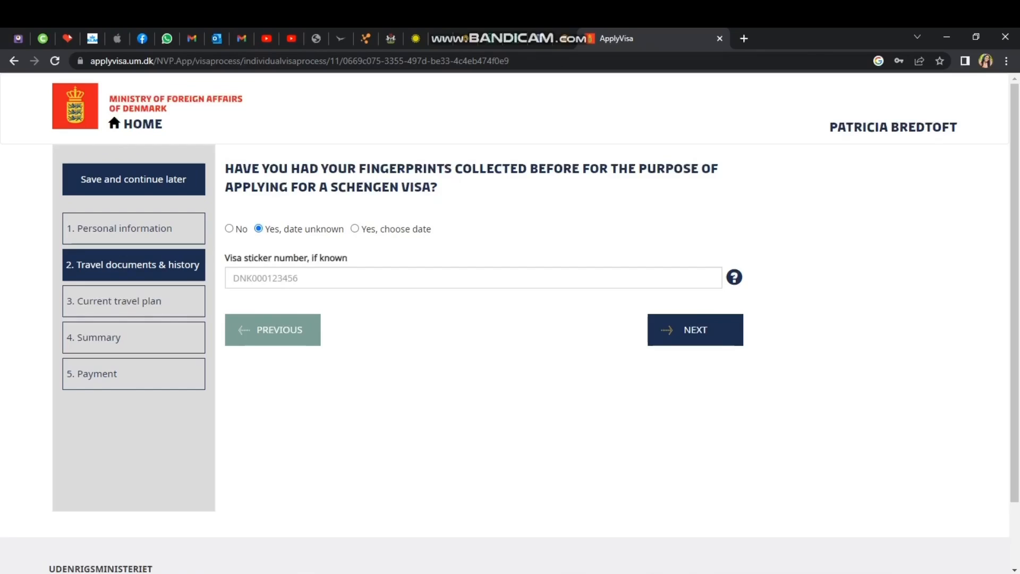
click(696, 330)
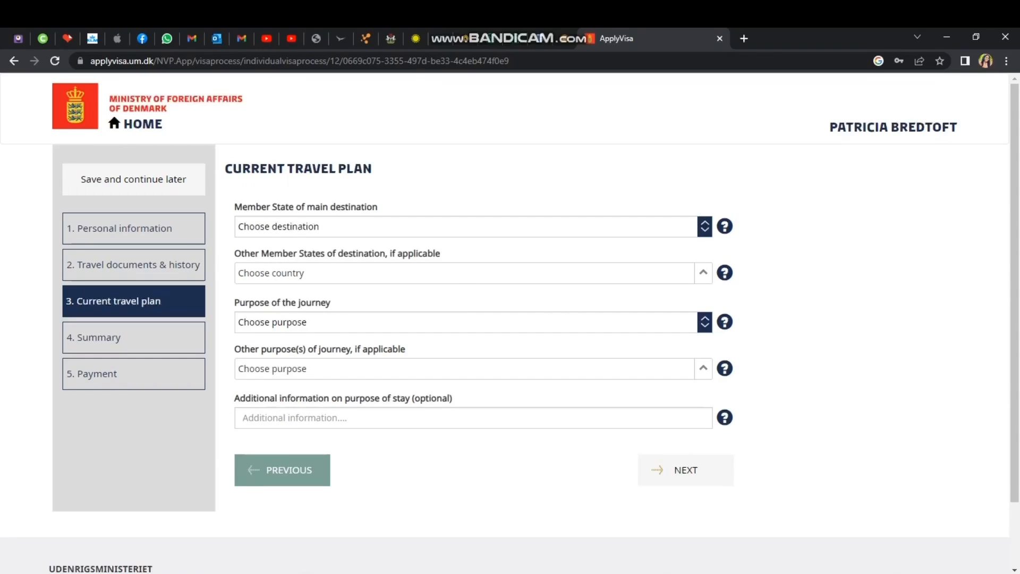
Choose Denmark as main destination Member State and tick Sweden under Other Member States.
click(473, 226)
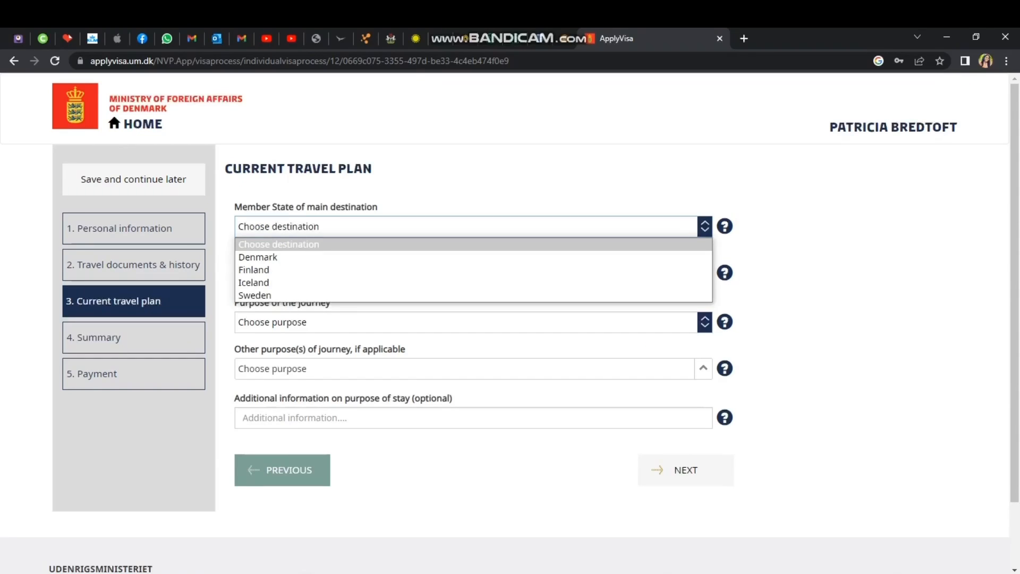
click(258, 258)
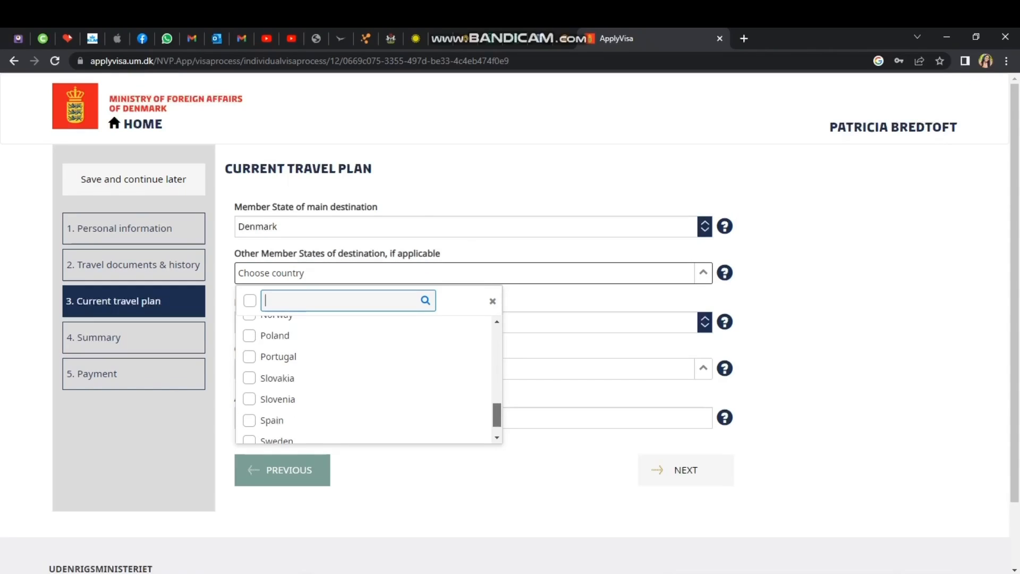
scroll(367, 409, down, 1)
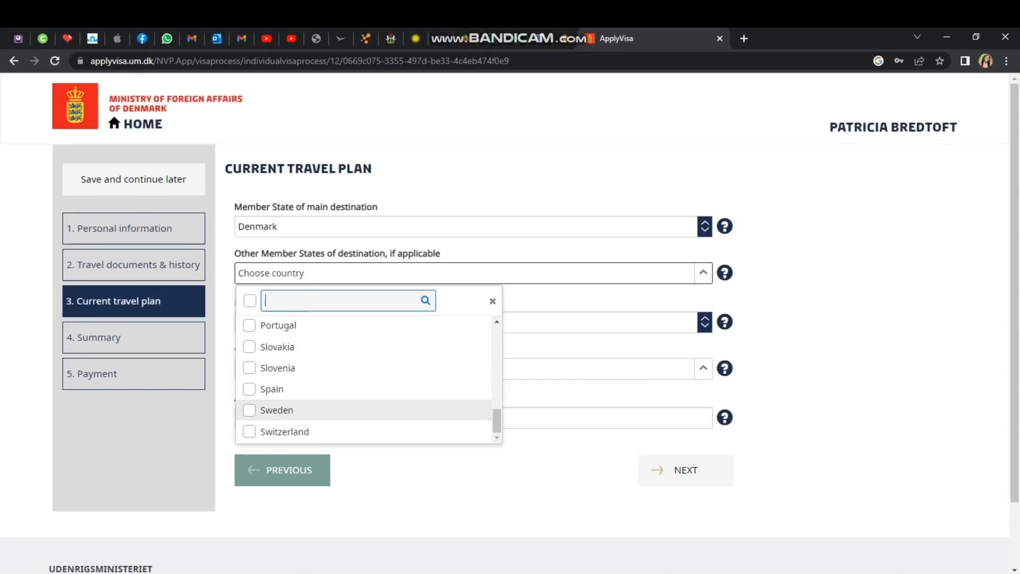
click(250, 410)
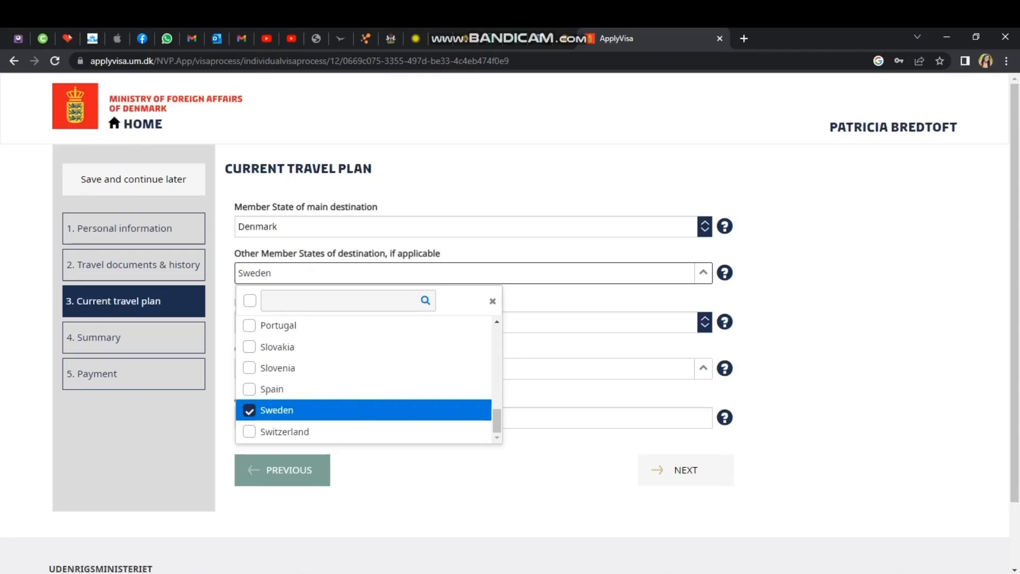
click(493, 302)
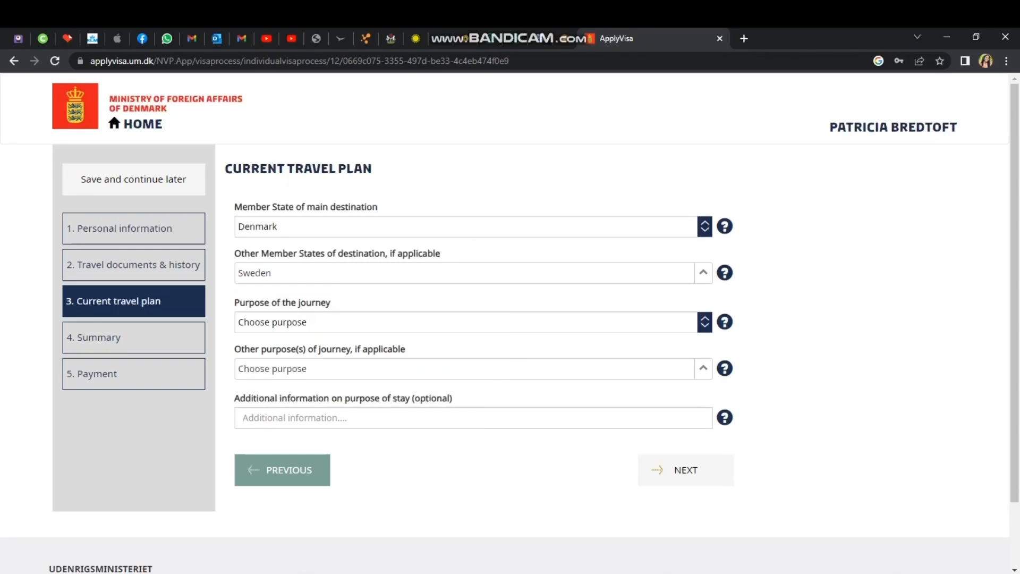
click(473, 322)
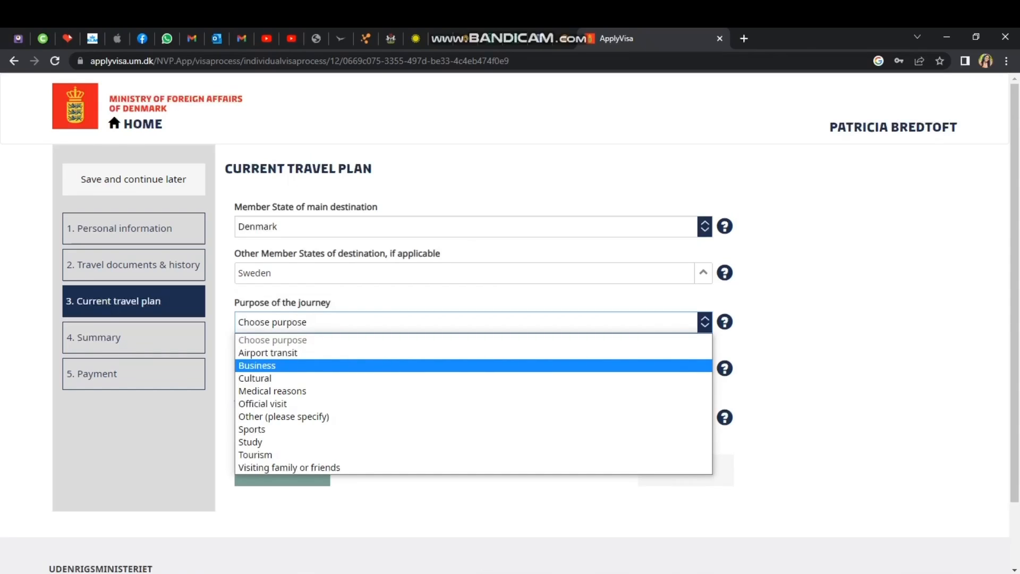
Set Business as journey purpose, adding Tourism and Visiting family or friends as other purposes.
click(372, 366)
click(468, 368)
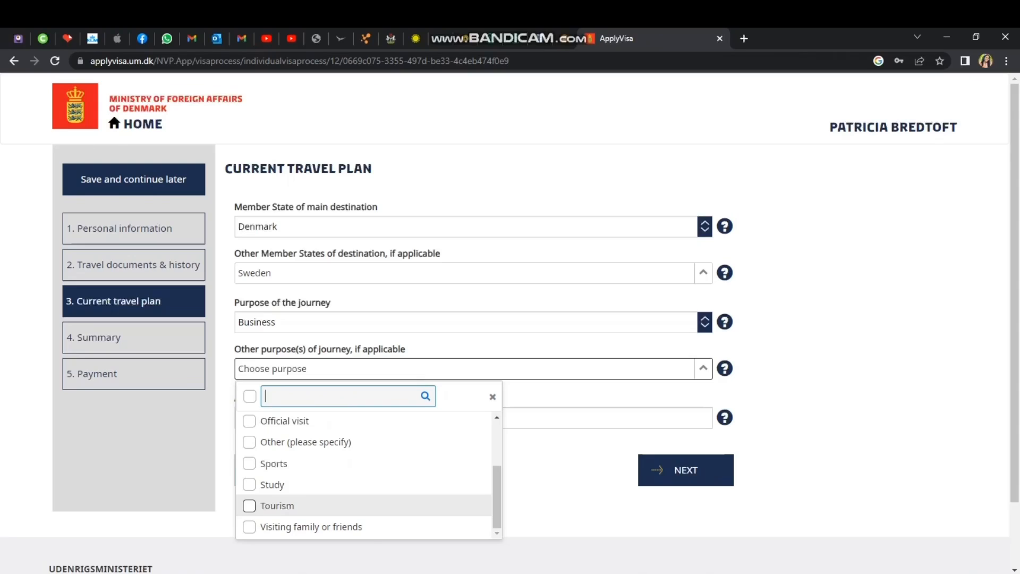
click(277, 506)
click(311, 527)
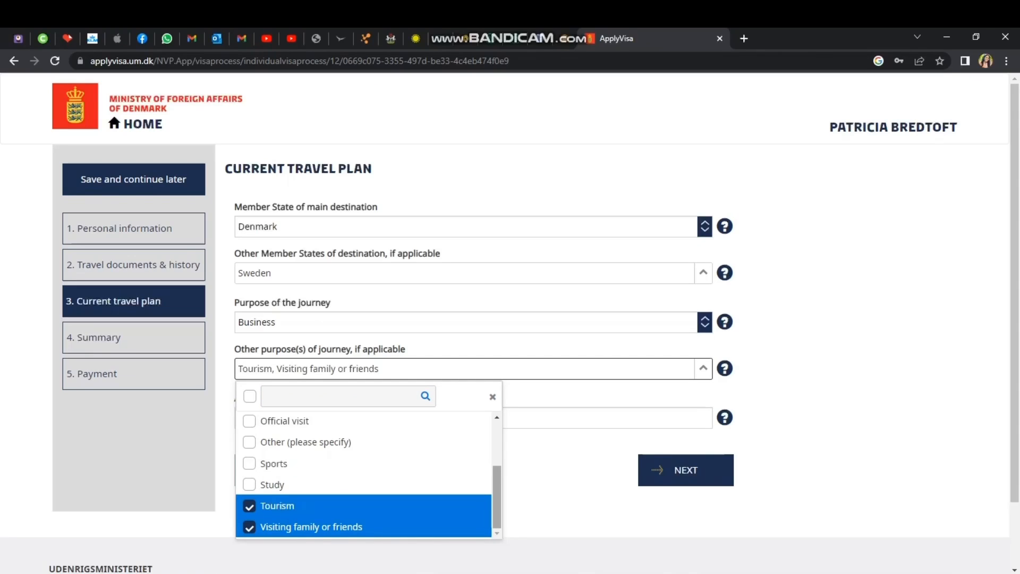
Describe the stay as 'Meeting with our CEO for upcoming project we are yet to manufact'.
scroll(364, 475, up, 2)
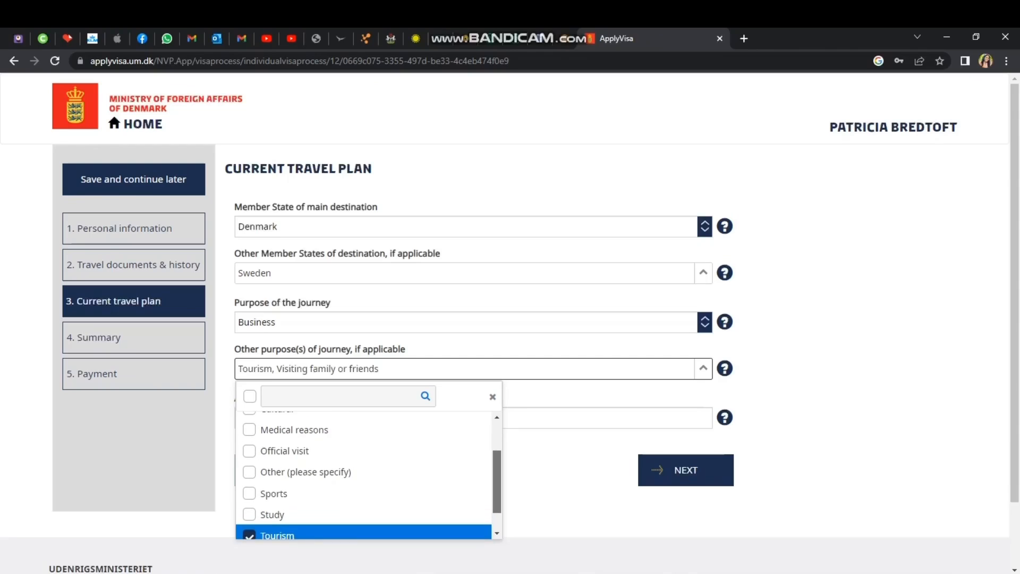
click(595, 419)
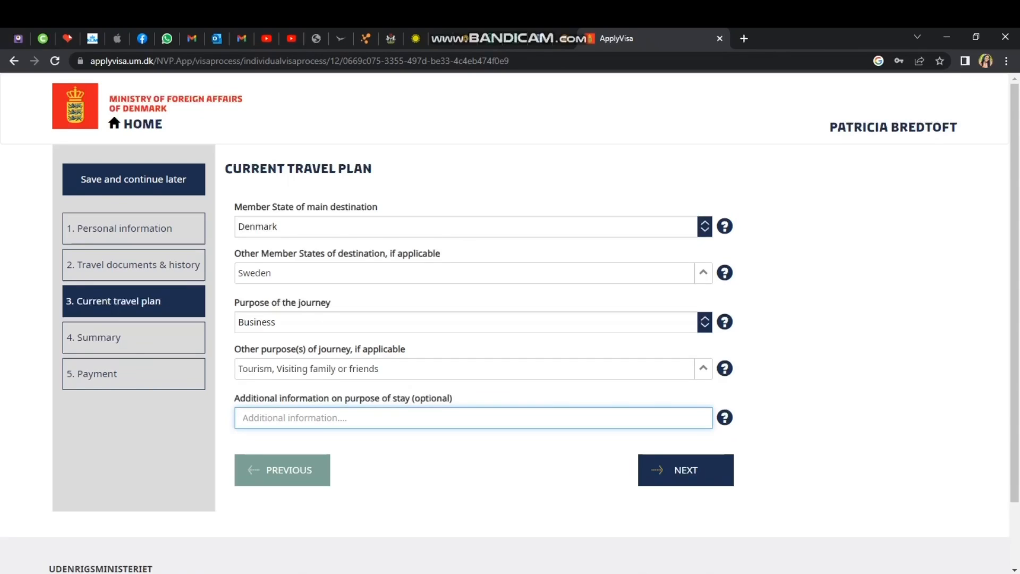
text(Meeti)
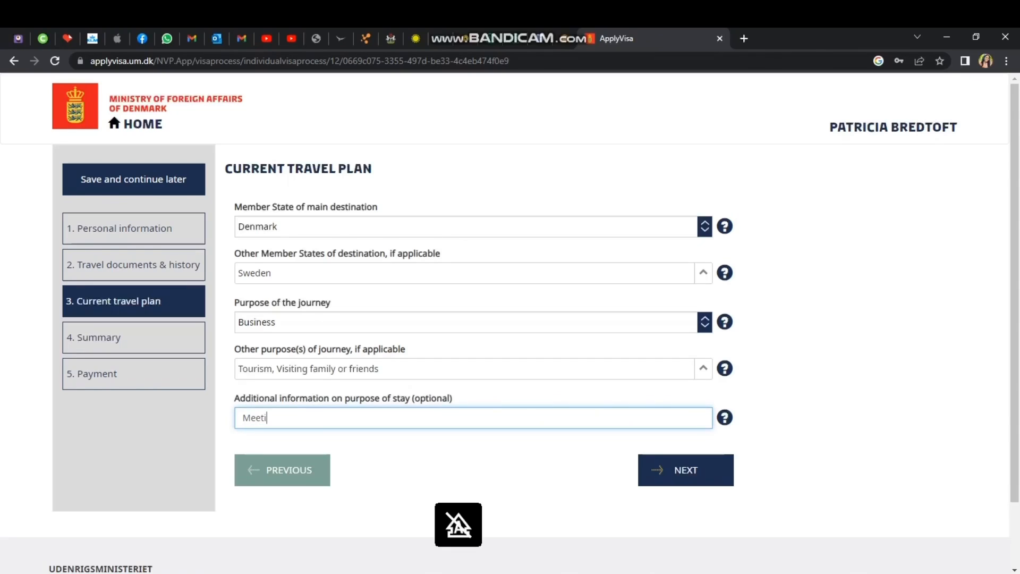
text(ng with our)
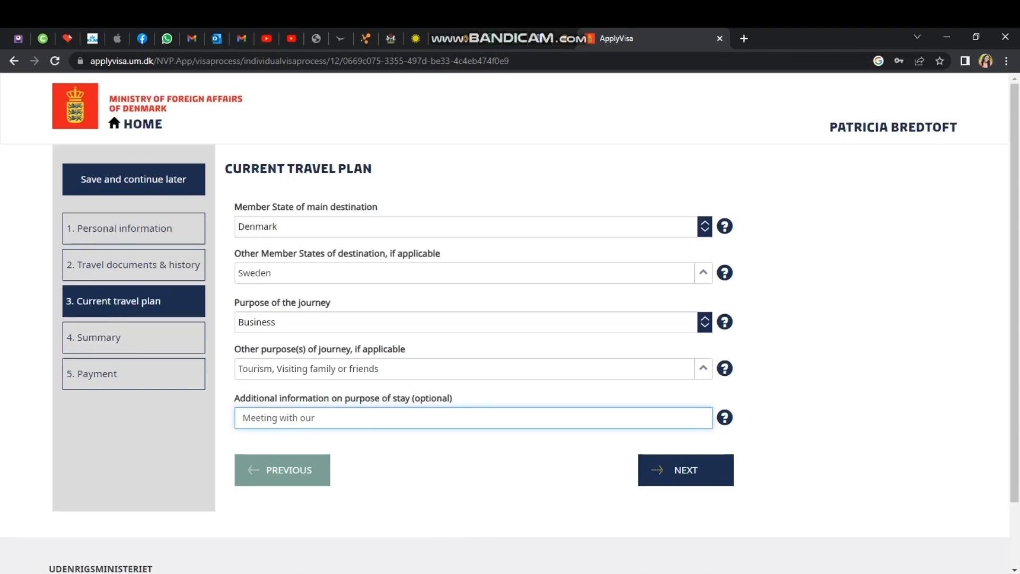
text( CEO for )
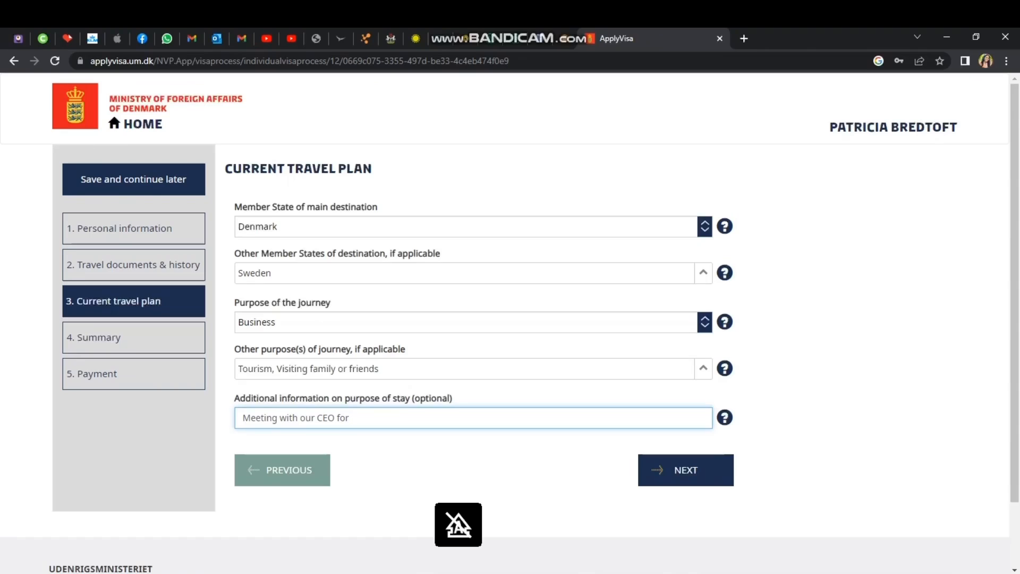
text(up)
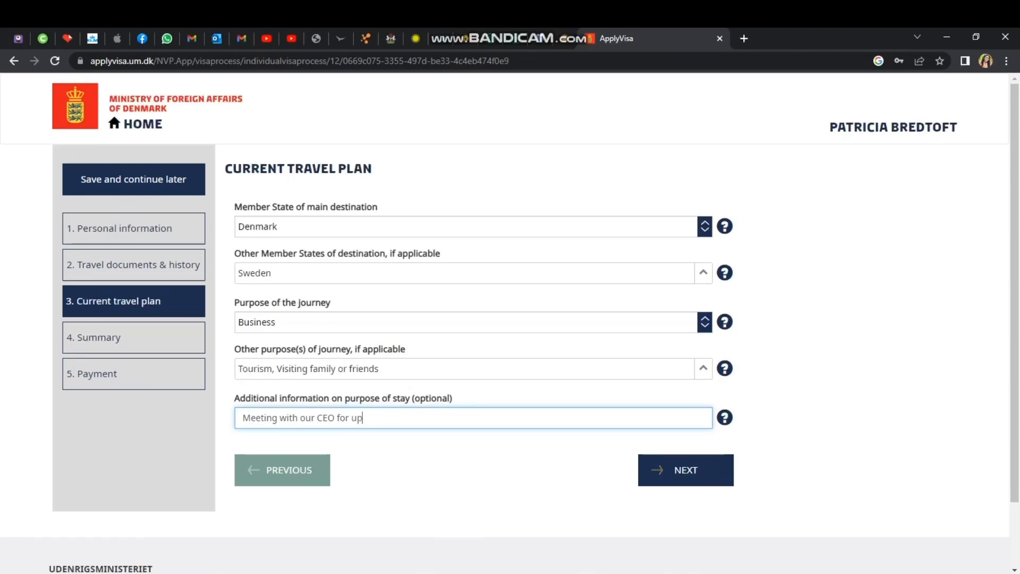
text(coming project we are ye)
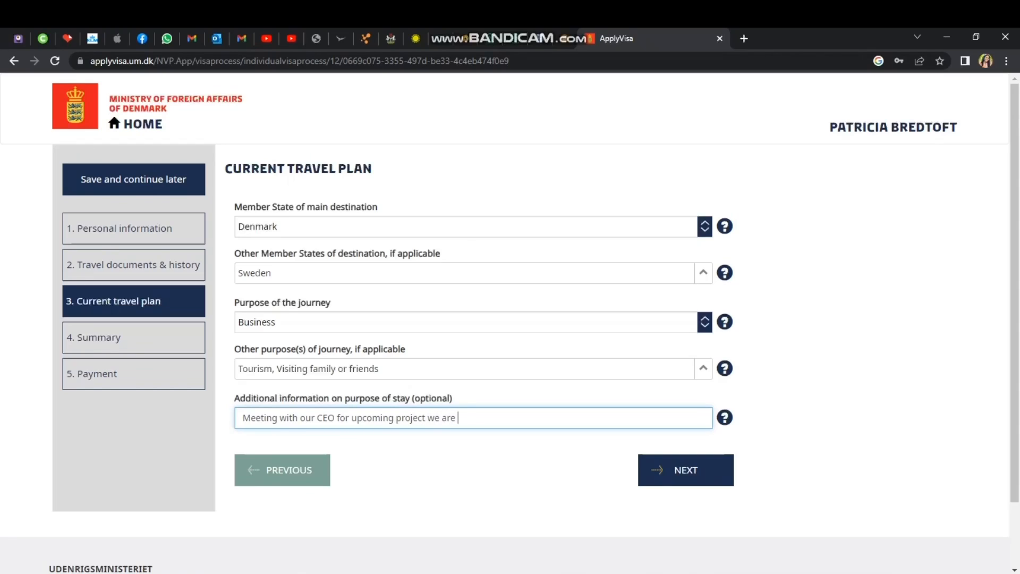
text(t to manufact)
Save the purpose details and request Multiple entries in the travel plan.
click(685, 470)
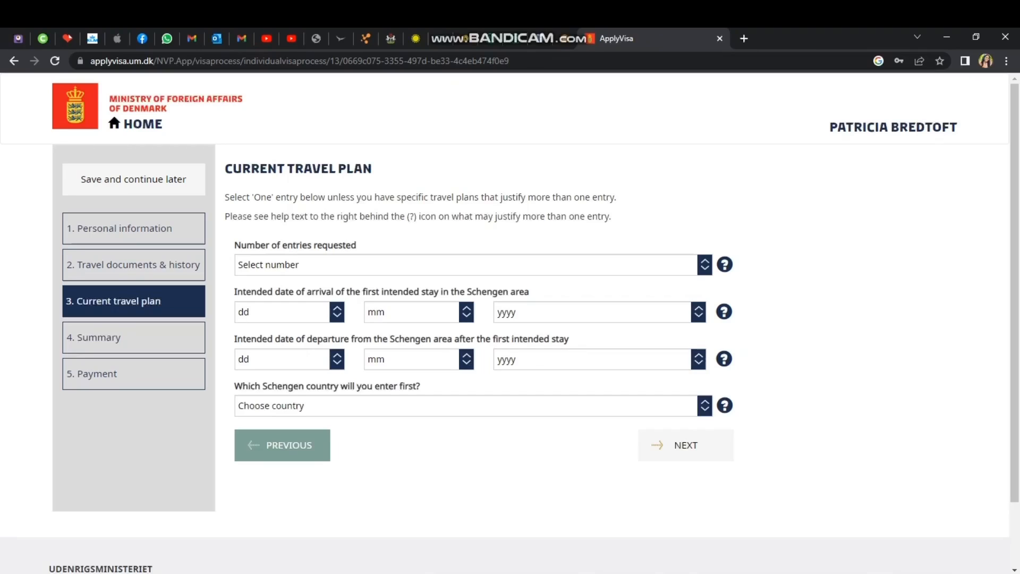
click(473, 265)
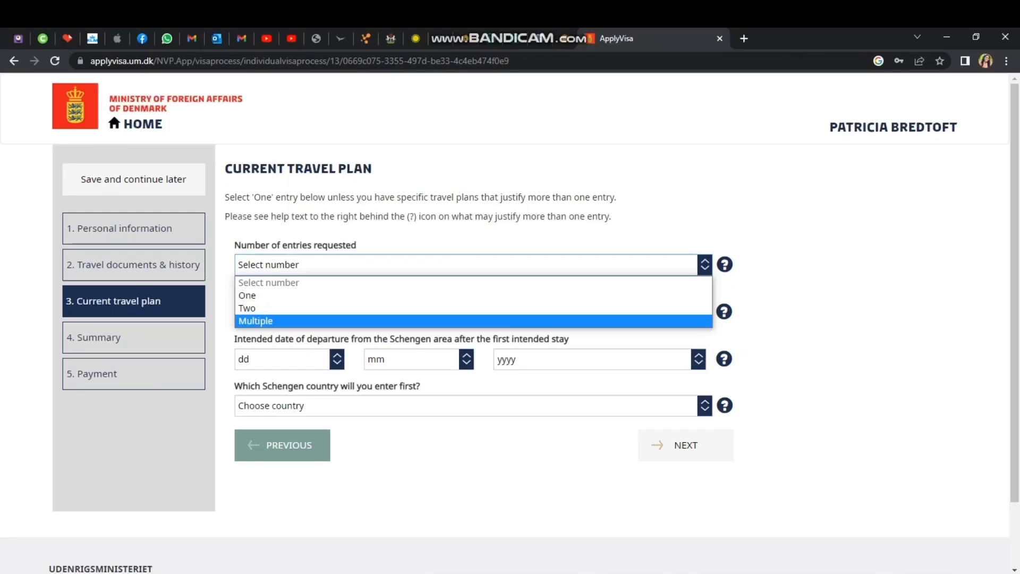
key(Return)
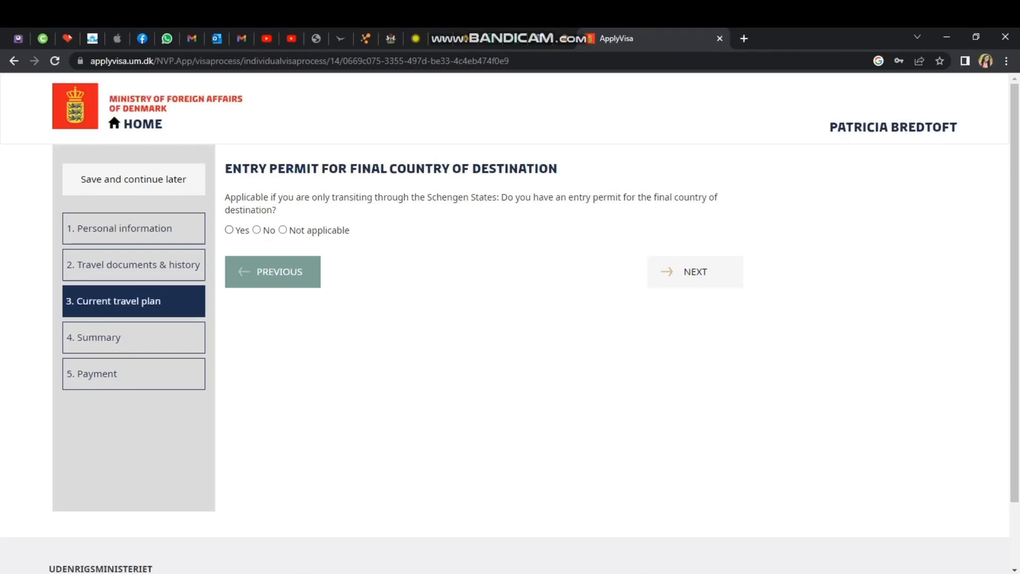
Answer No to holding an entry permit for the final destination.
click(229, 230)
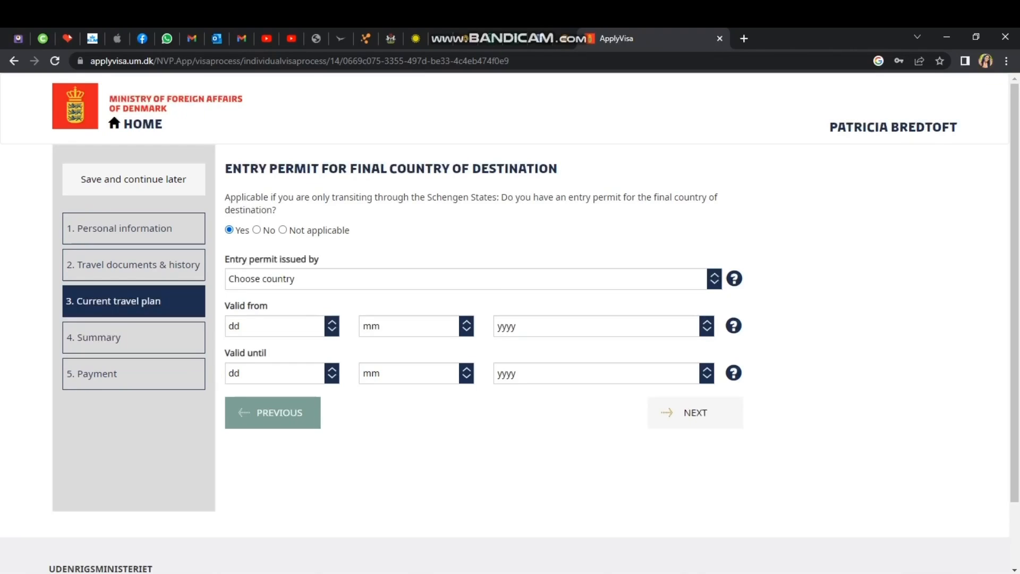
click(257, 230)
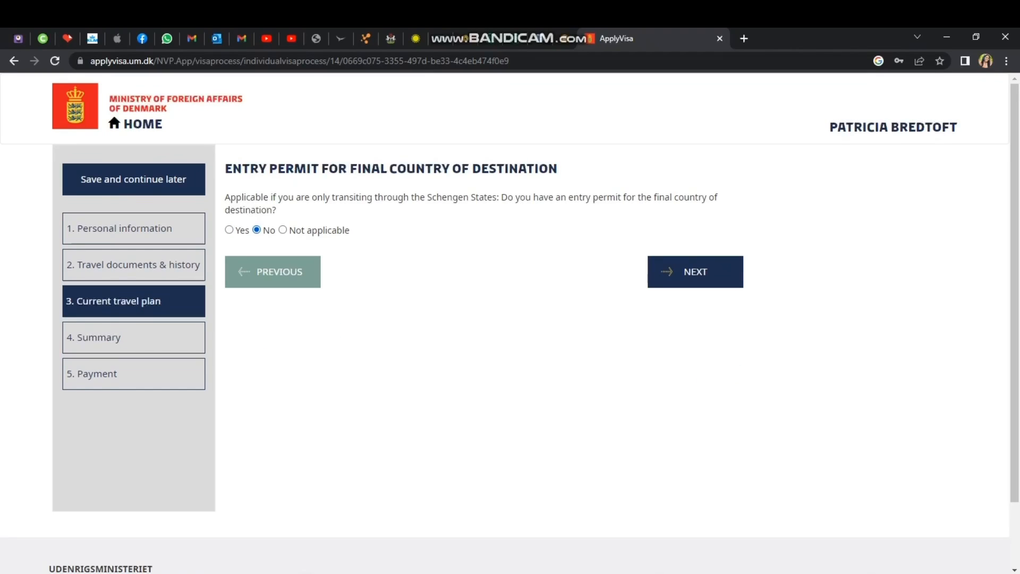
click(696, 272)
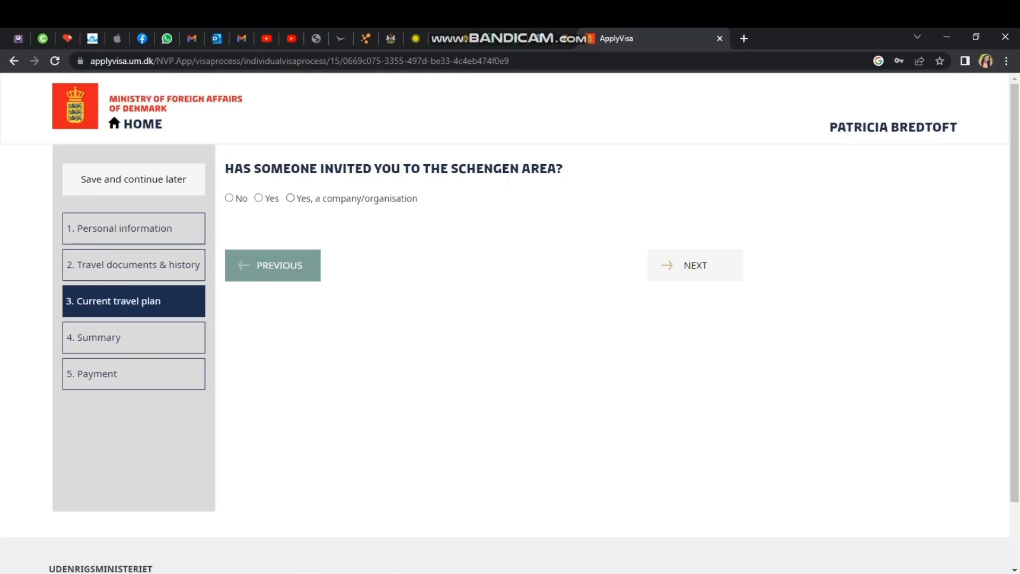
Record the inviter as a company/organisation and look over the company form.
click(291, 198)
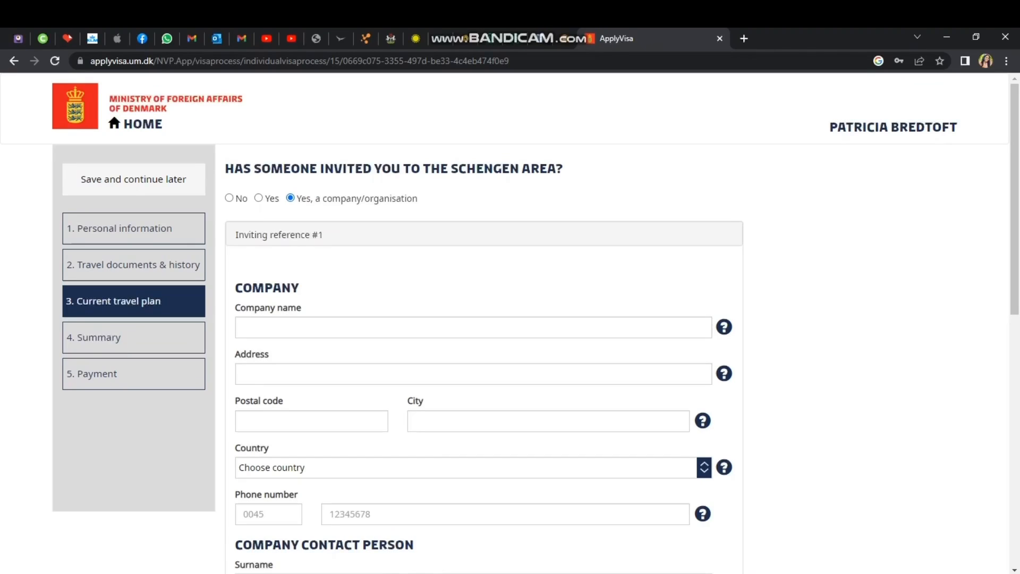
scroll(510, 318, down, 2)
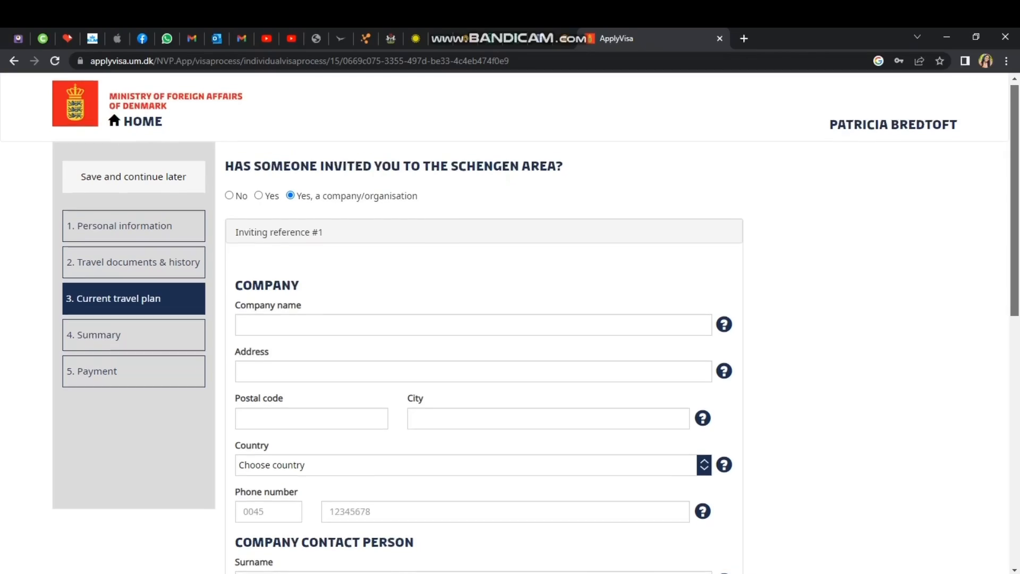
scroll(511, 319, down, 1)
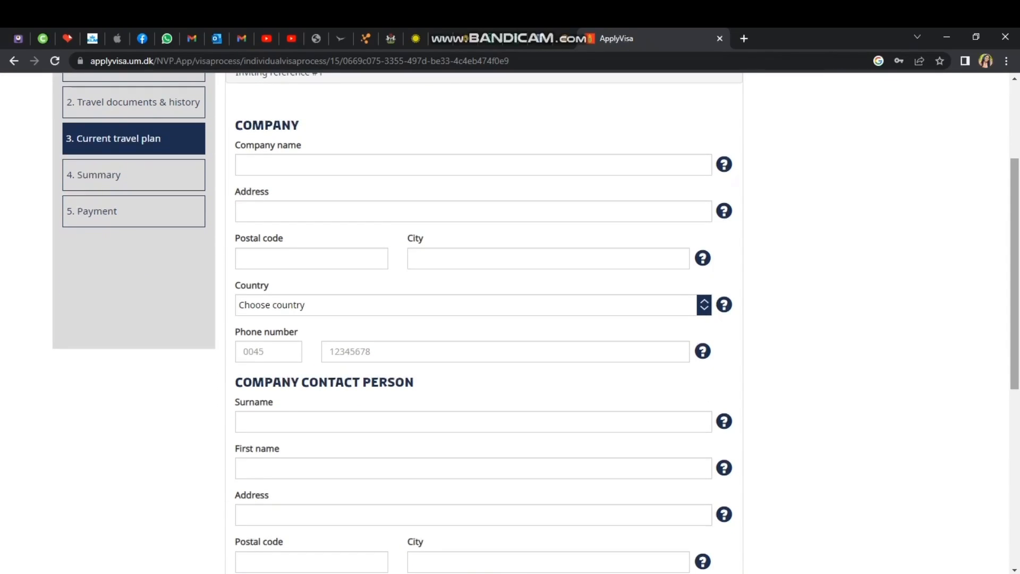
scroll(510, 319, up, 1)
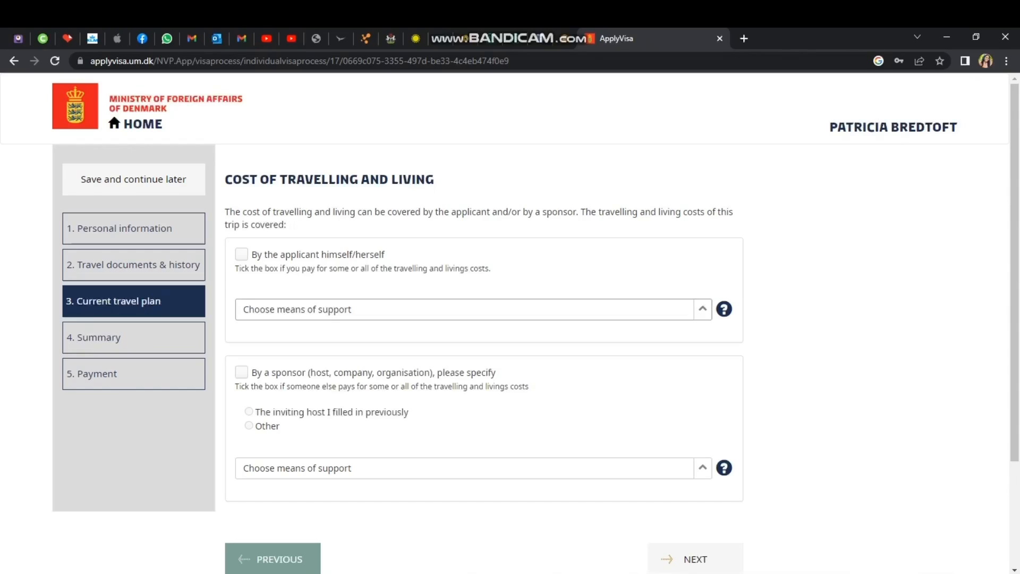
Cover costs by the applicant with Credit cards and Cash, and by the inviting host with Pre-paid transport.
click(242, 373)
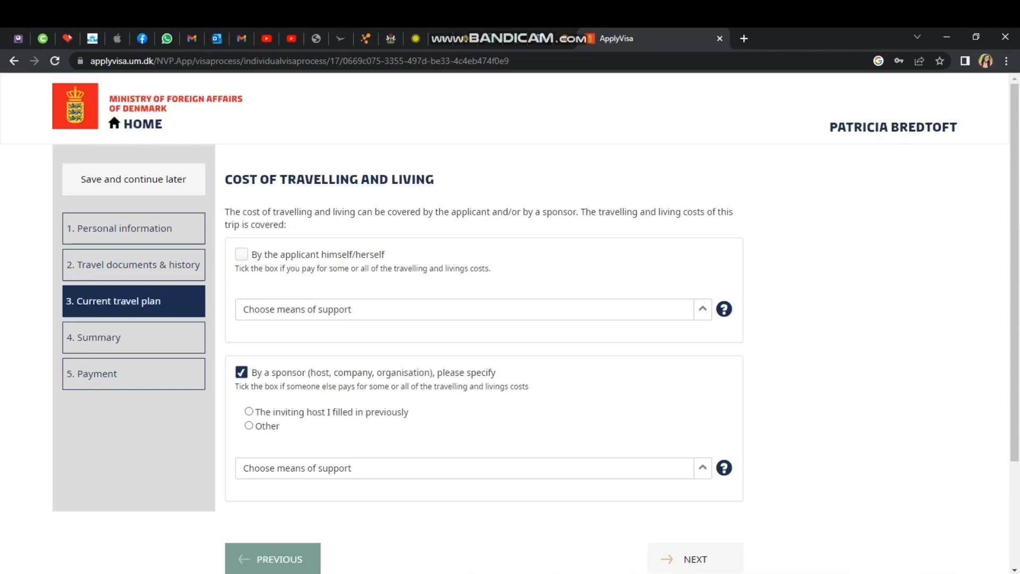
click(242, 255)
click(703, 309)
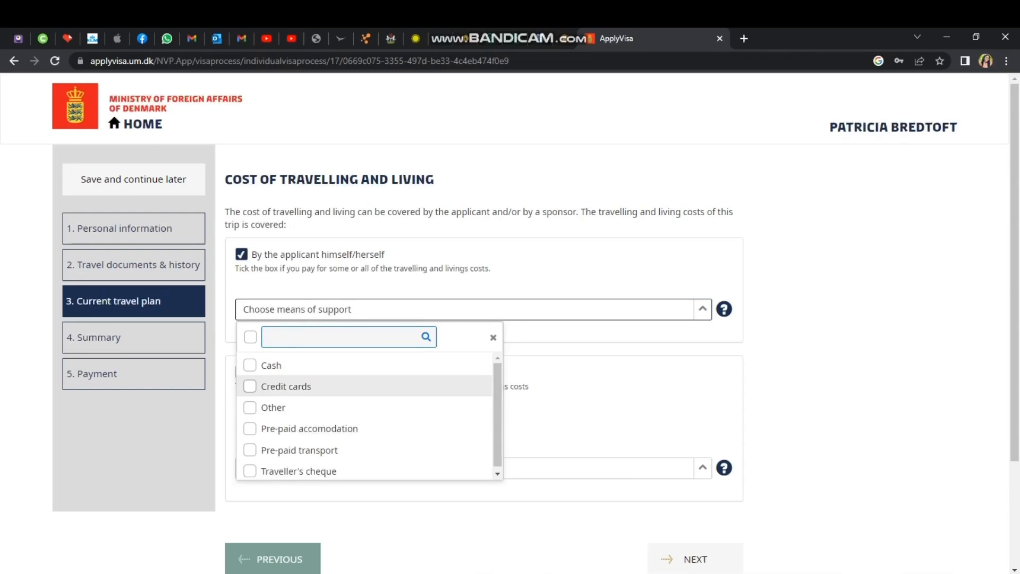
click(250, 386)
click(250, 365)
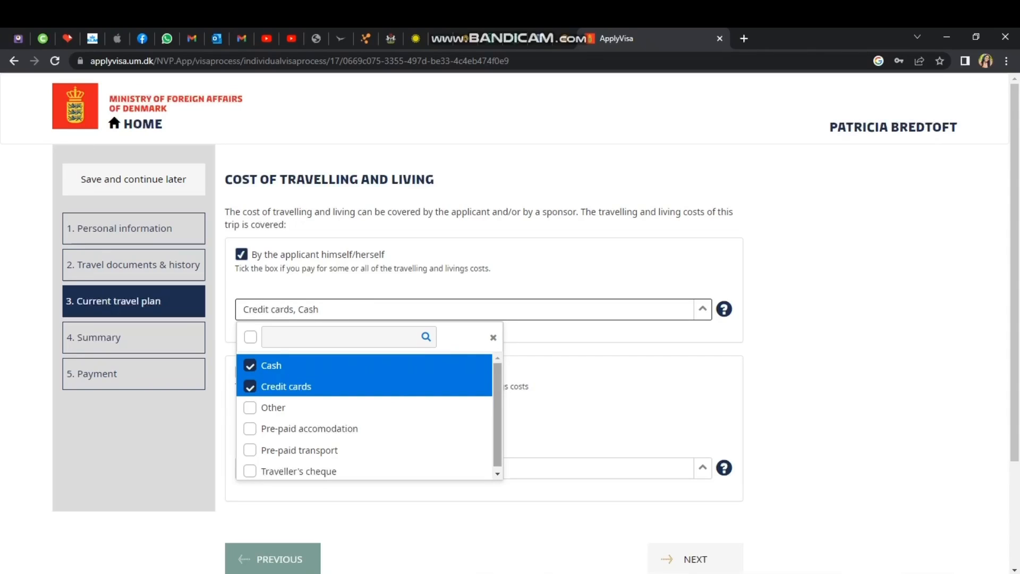
drag(497, 414, 498, 420)
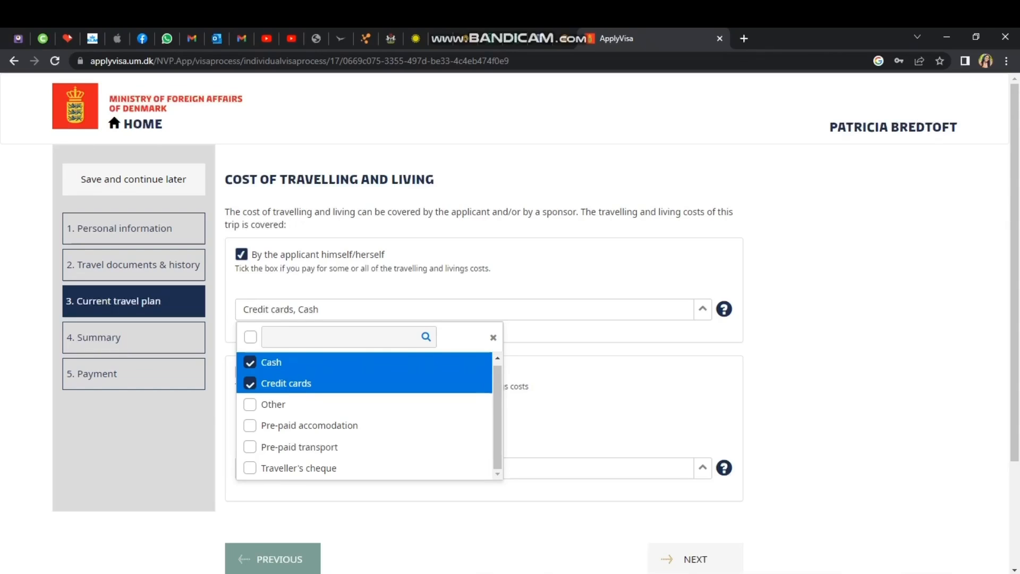
click(556, 420)
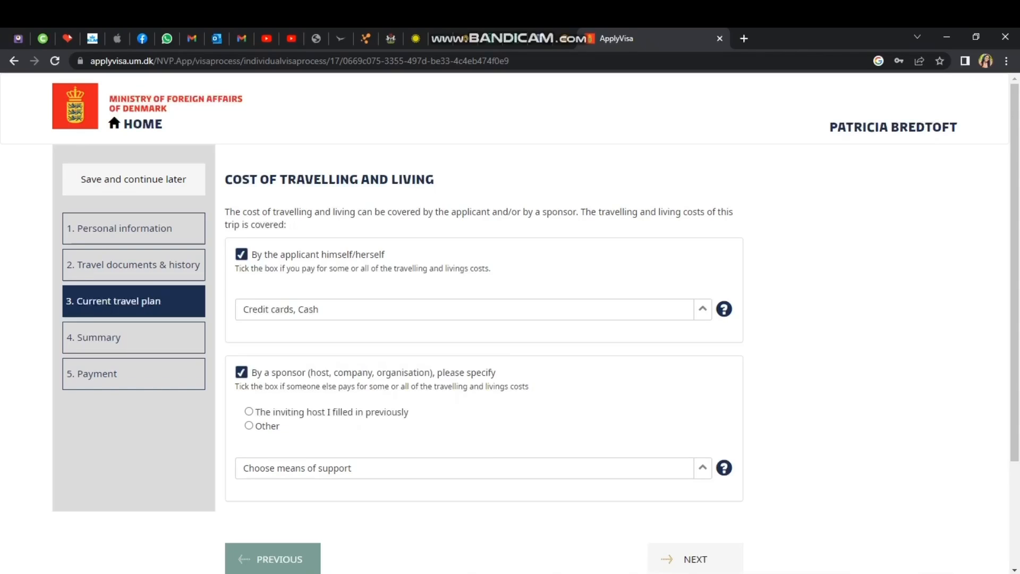
click(249, 412)
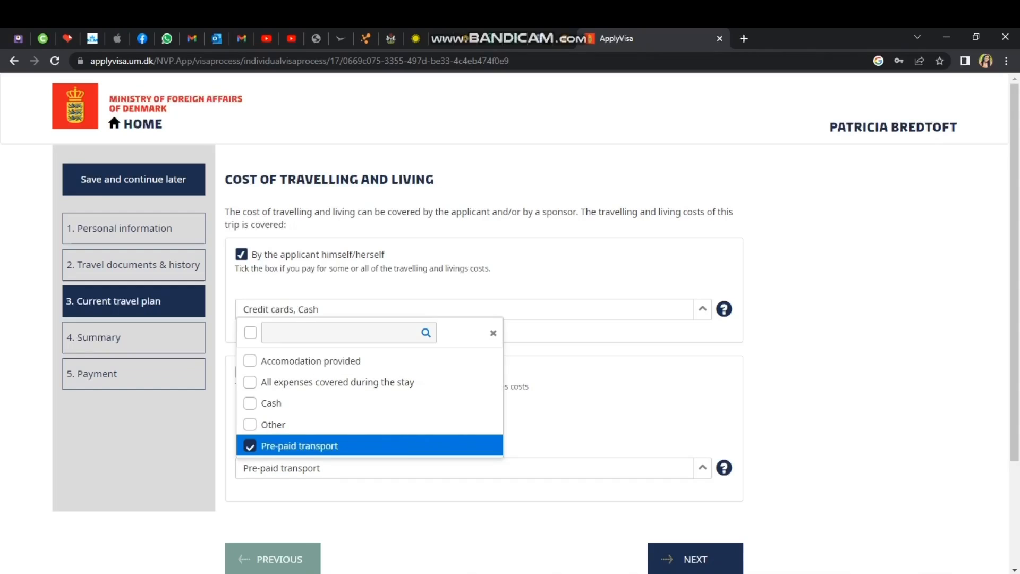
click(695, 559)
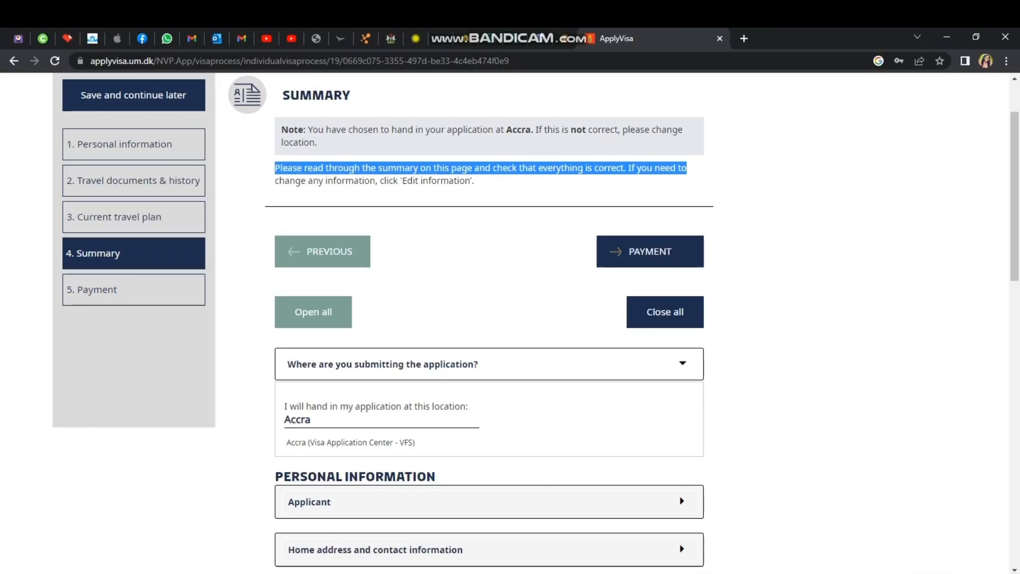
Scroll through the Summary sections to check the application answers.
scroll(488, 319, up, 2)
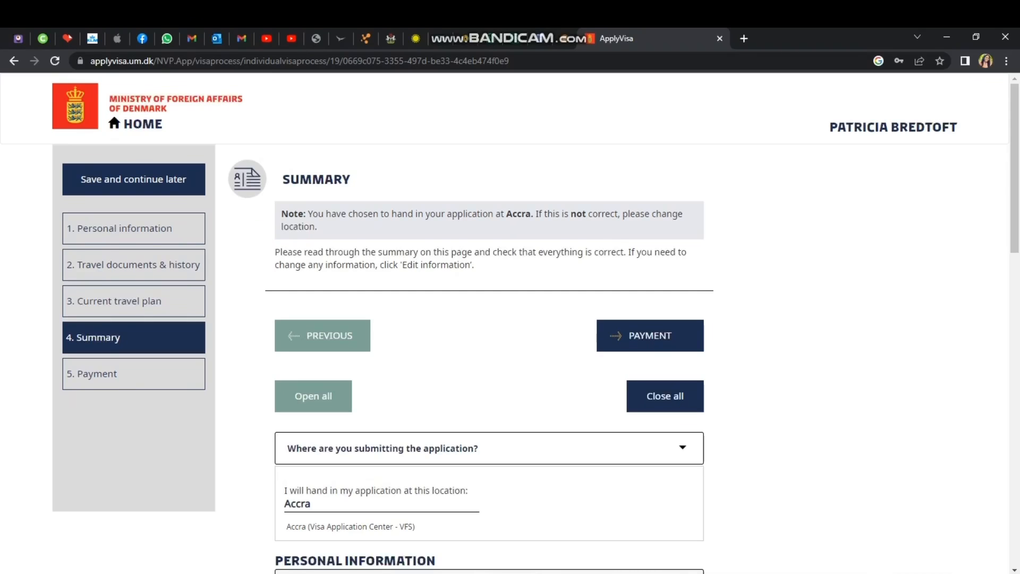
scroll(489, 319, down, 6)
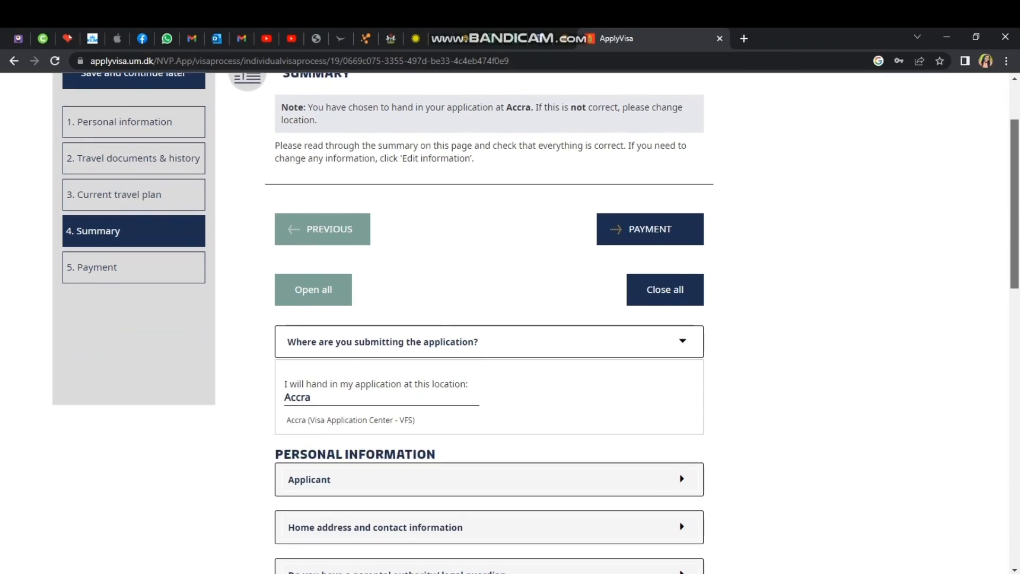
scroll(488, 319, down, 9)
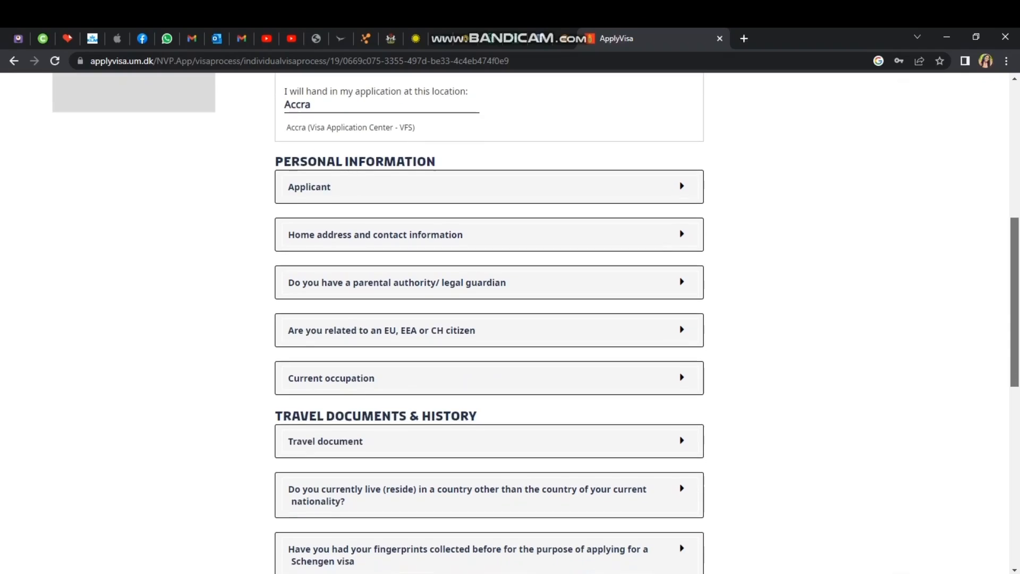
scroll(489, 319, down, 3)
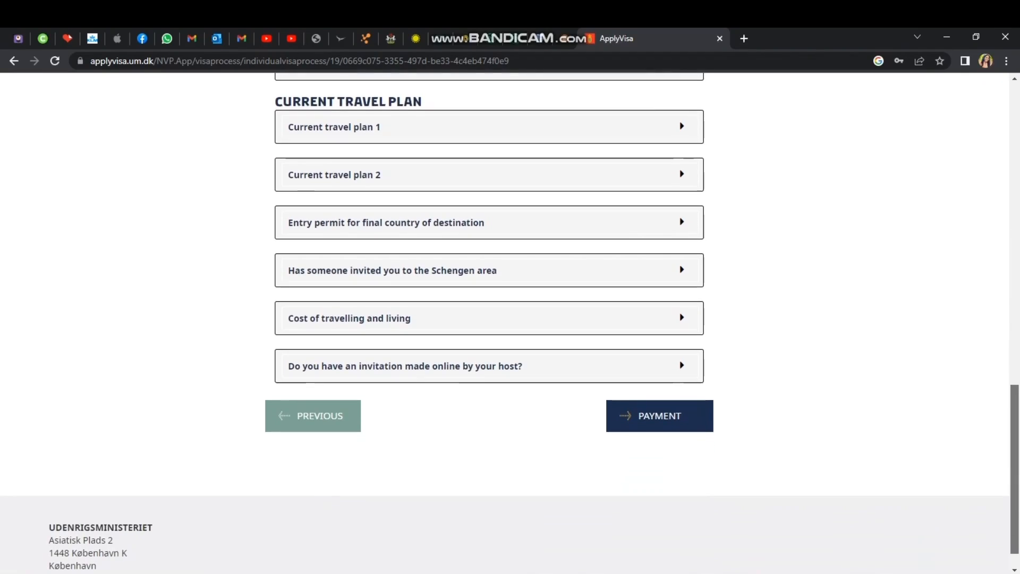
scroll(489, 319, up, 5)
scroll(489, 318, up, 8)
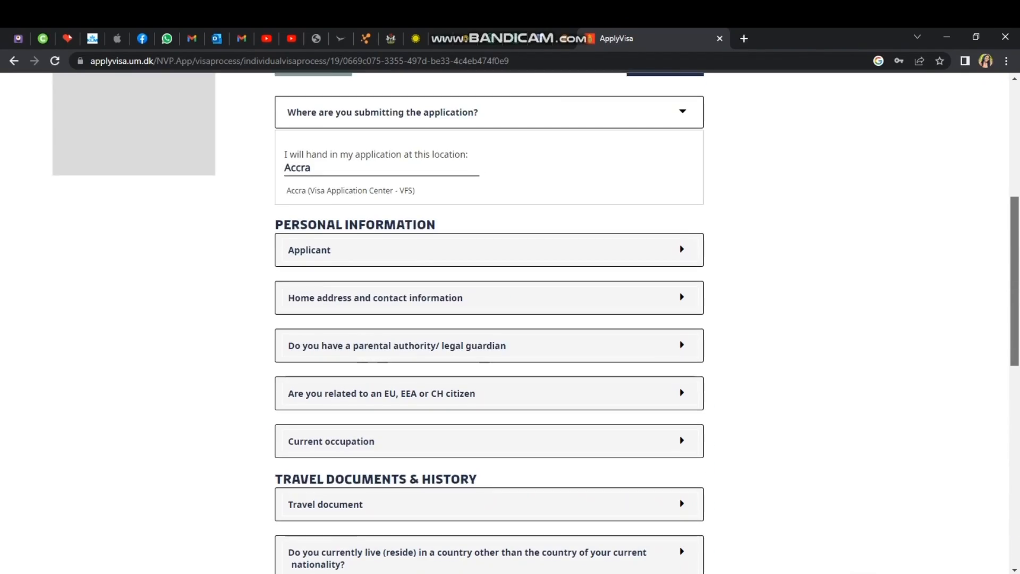
scroll(489, 319, down, 14)
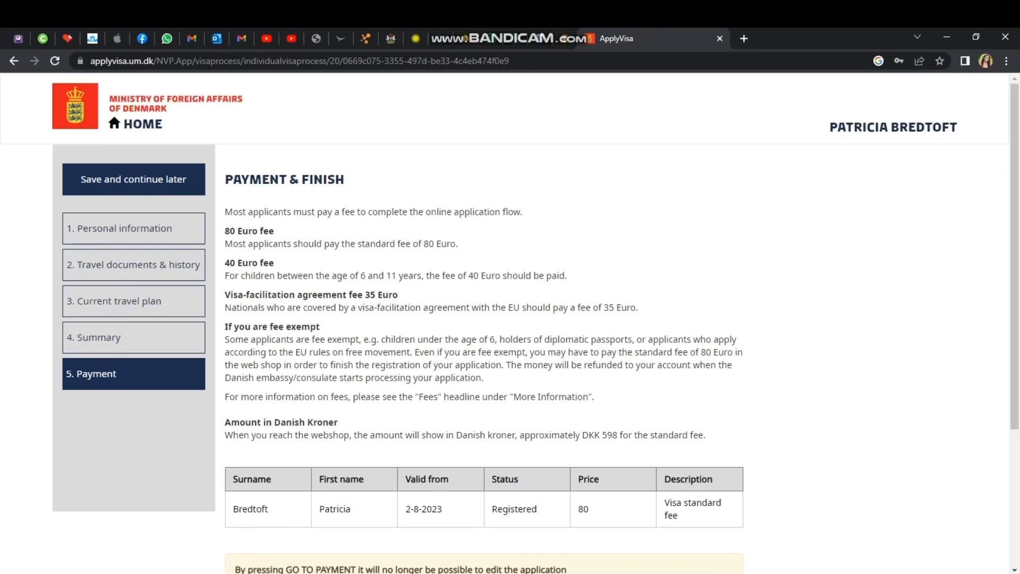
Accept the fee overview and trade conditions to reach the 596 kr Nets card checkout.
drag(1015, 255, 1015, 387)
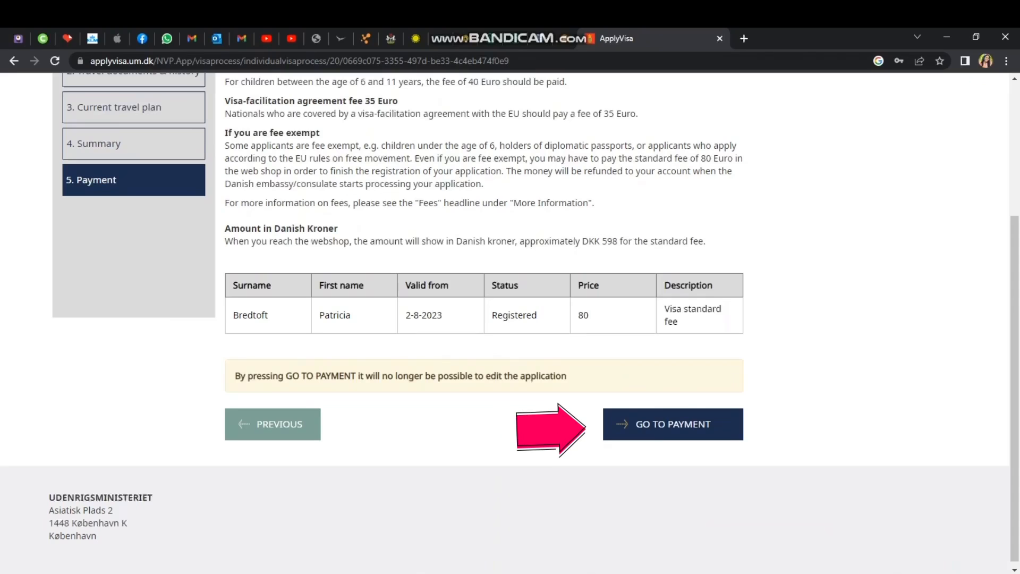
click(673, 424)
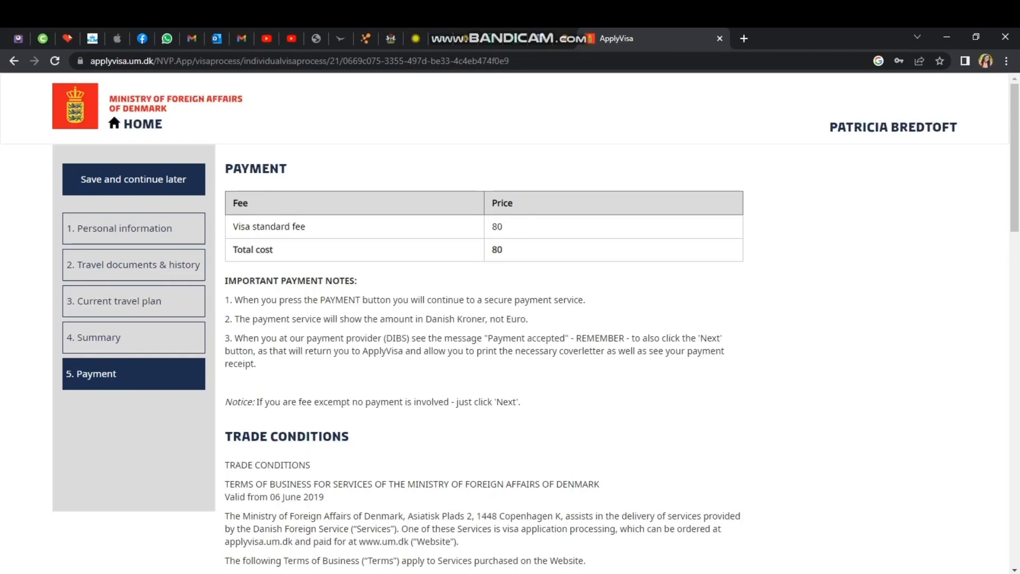
scroll(505, 323, down, 20)
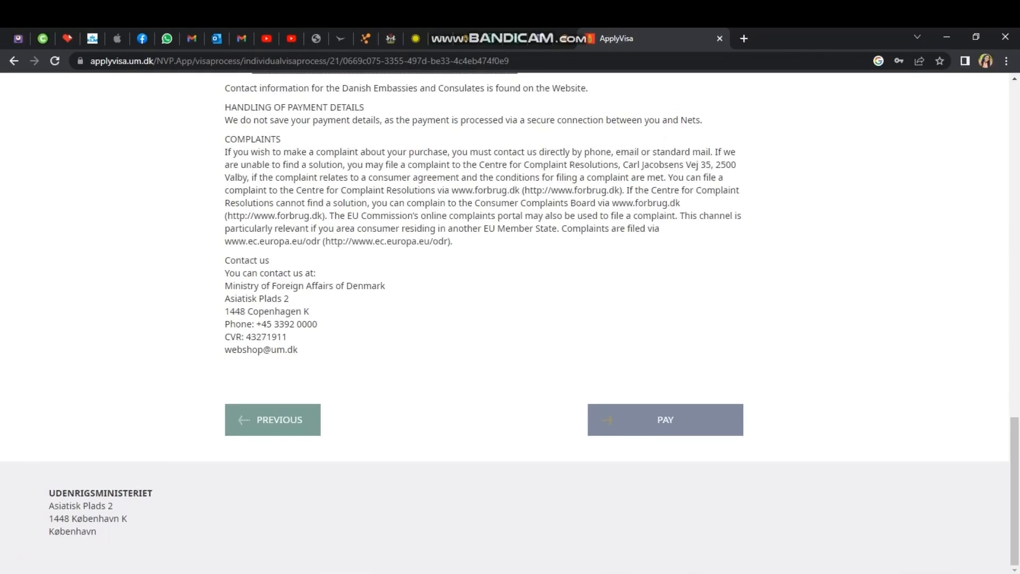
click(665, 420)
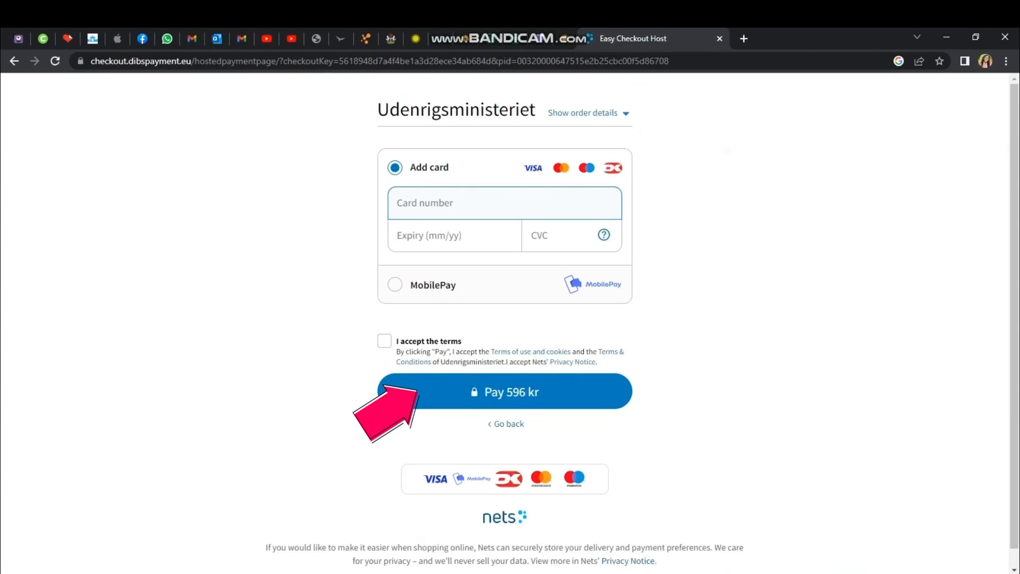
Begin entering the payment card number on the Nets Easy Checkout page.
text(47)
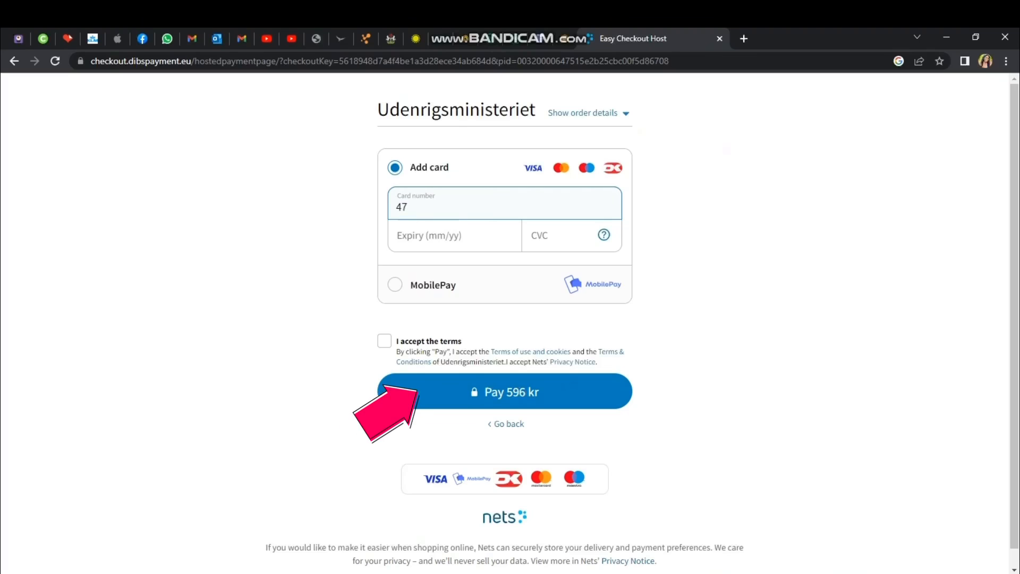
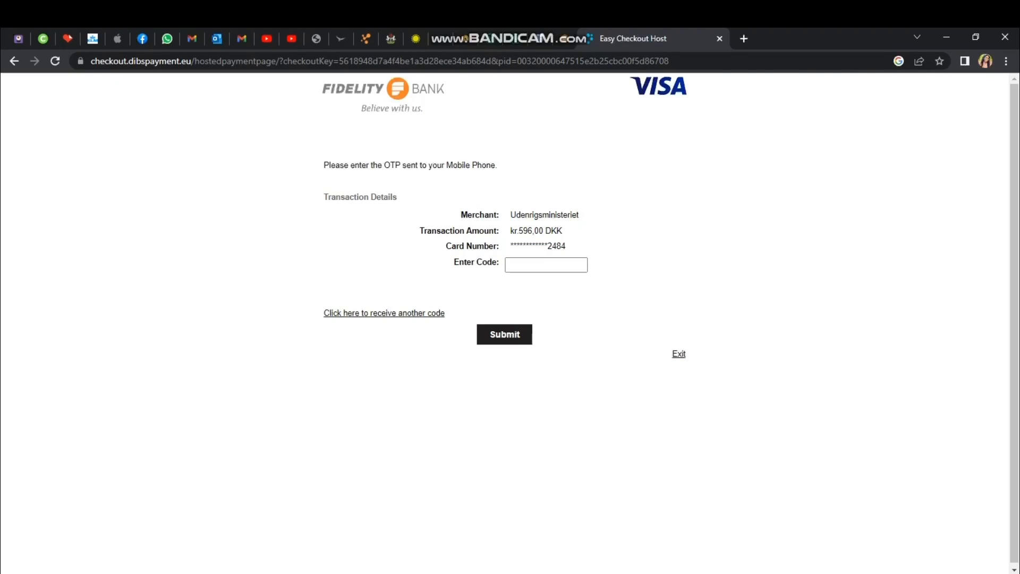
Submit the 3-D Secure one-time code from your phone to authorise the visa fee payment.
click(546, 264)
text(30)
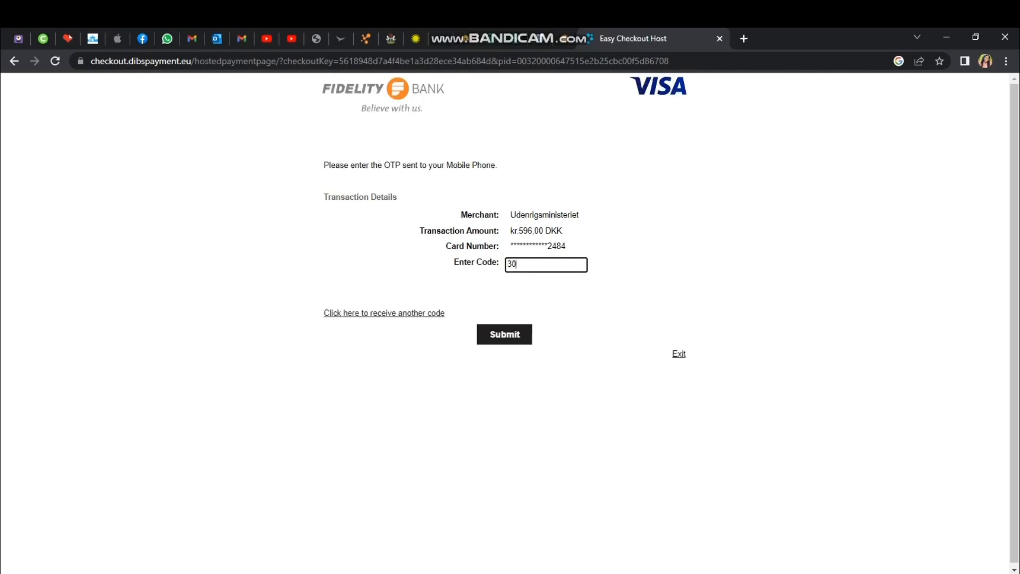
key(Return)
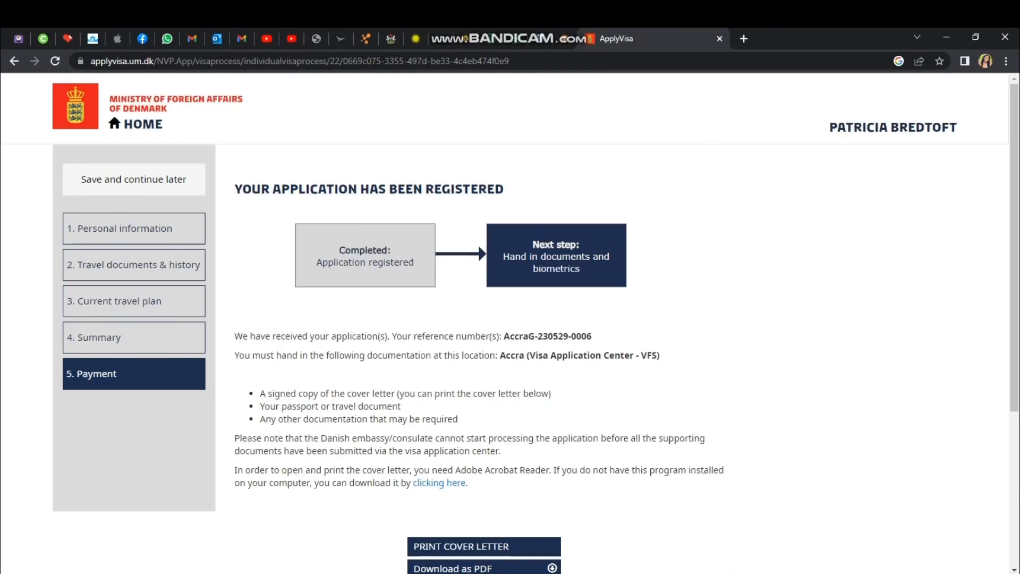
Open the four-page Schengen cover letter PDF from the registration page.
scroll(510, 319, down, 3)
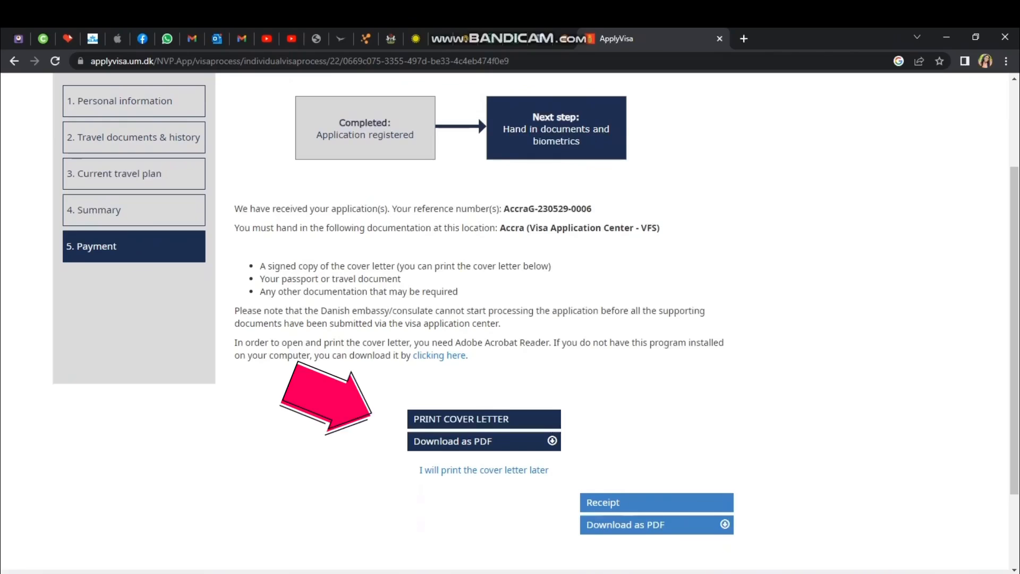
click(484, 420)
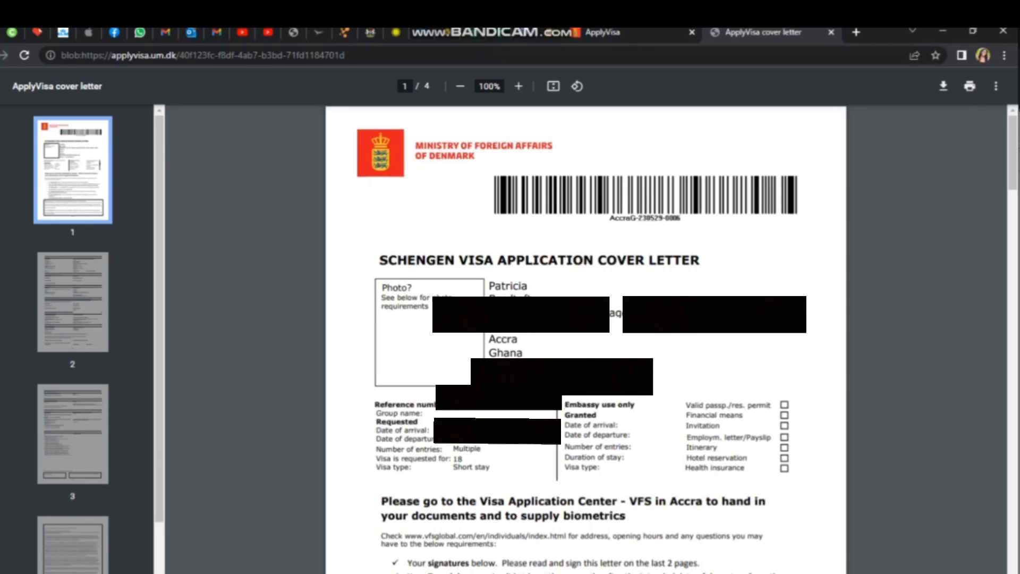
scroll(598, 340, down, 1)
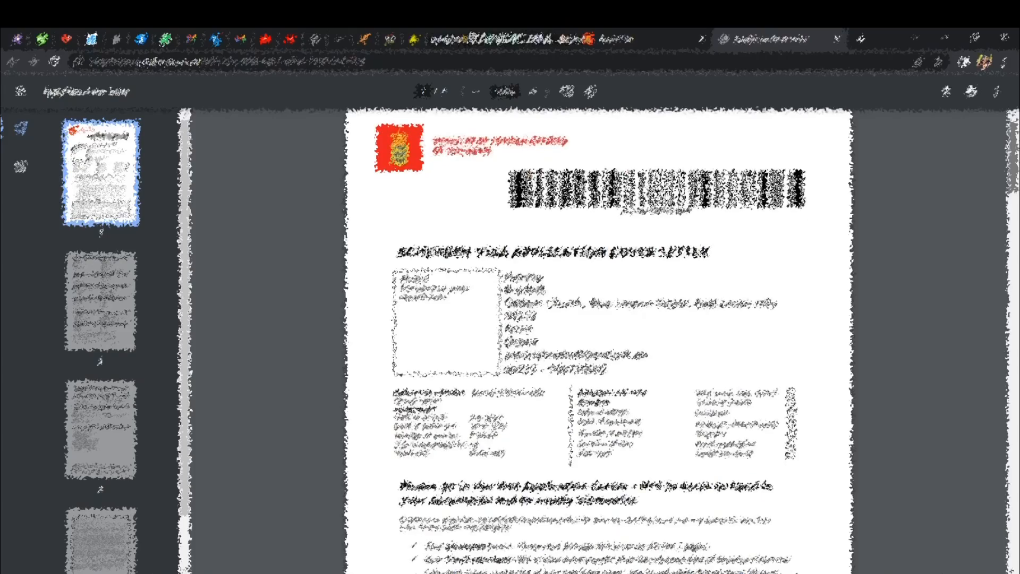
scroll(599, 340, down, 5)
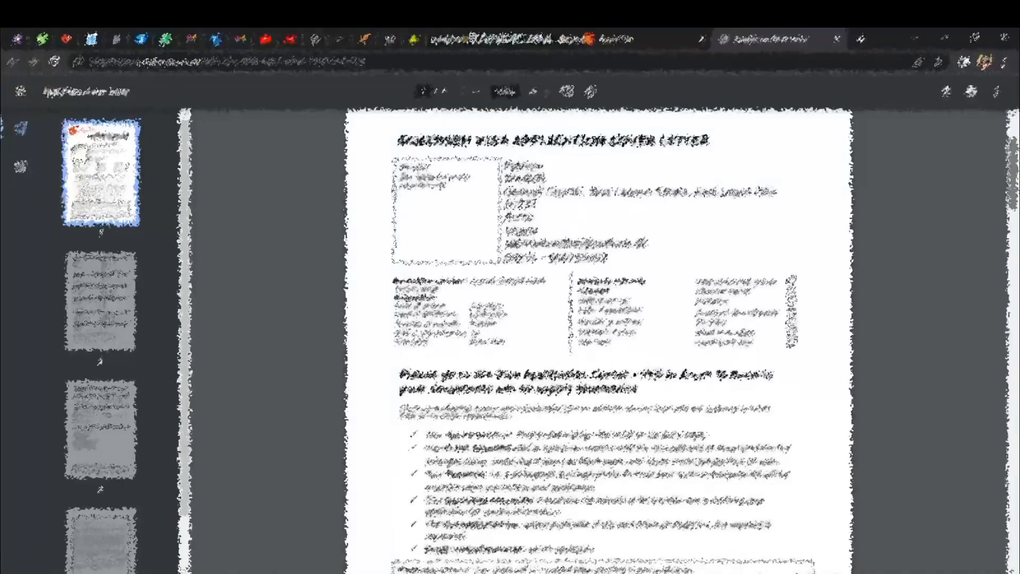
scroll(599, 340, down, 3)
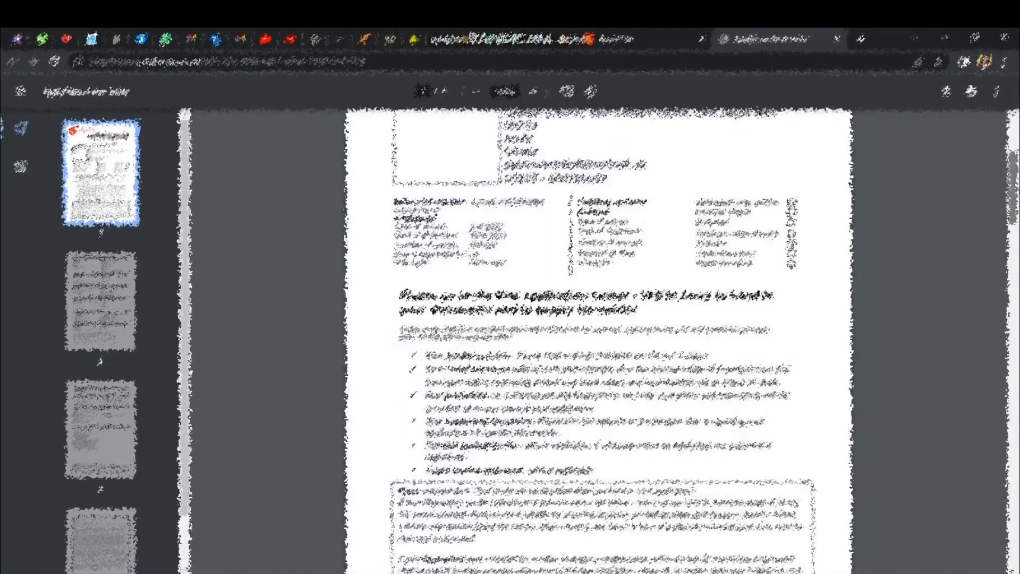
scroll(599, 340, down, 2)
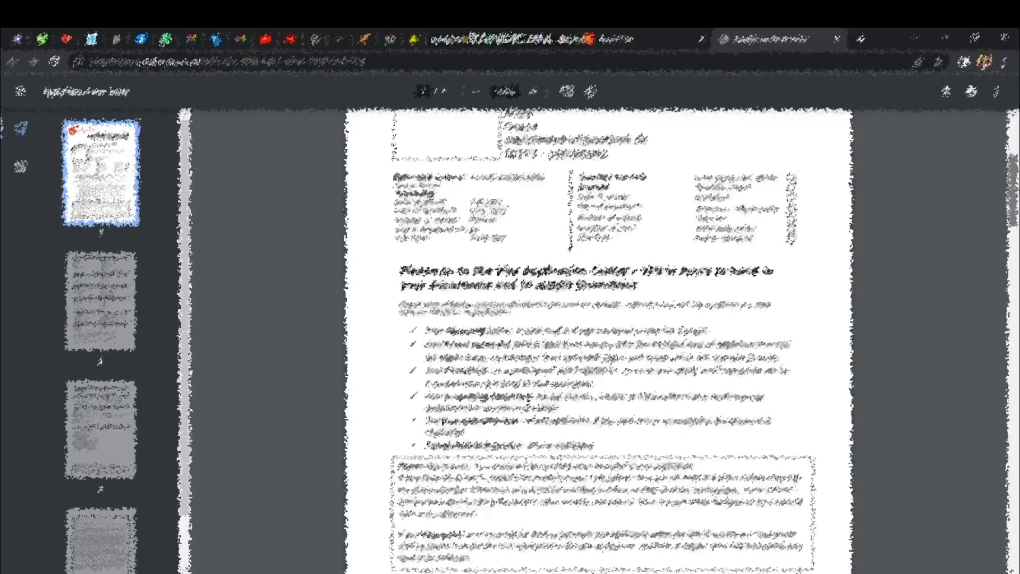
scroll(599, 340, down, 5)
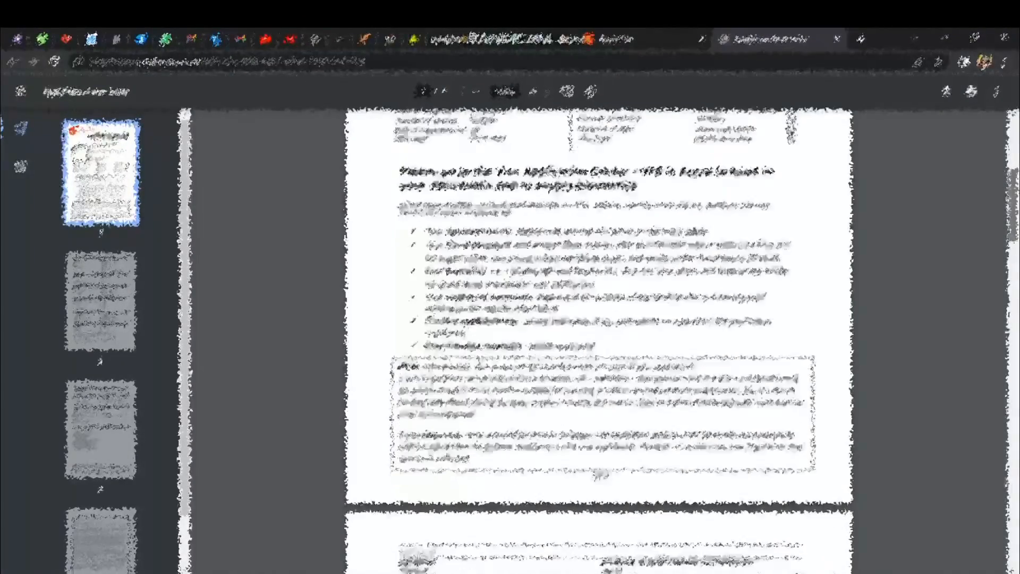
scroll(599, 340, down, 8)
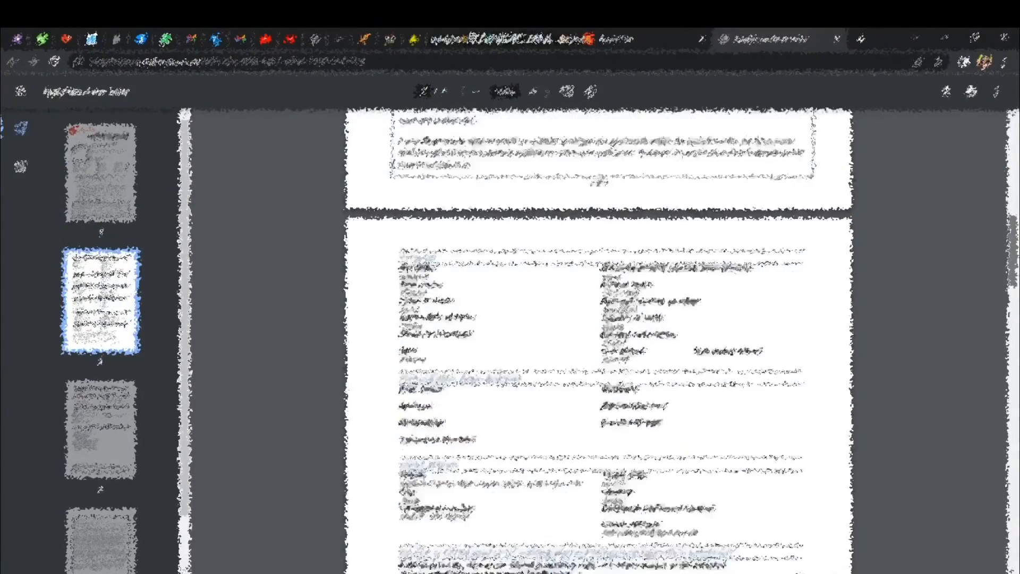
scroll(599, 340, down, 14)
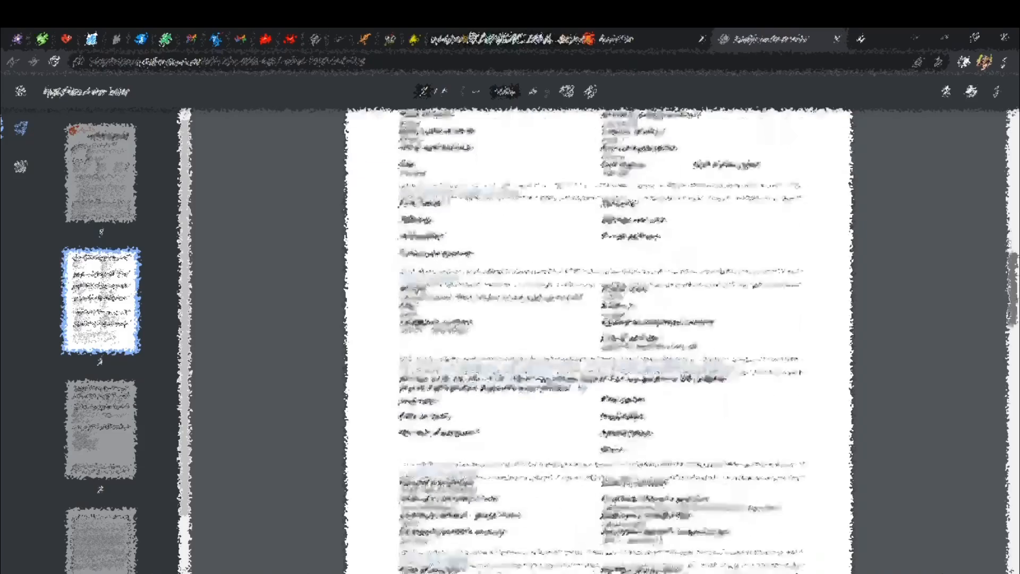
scroll(599, 340, down, 15)
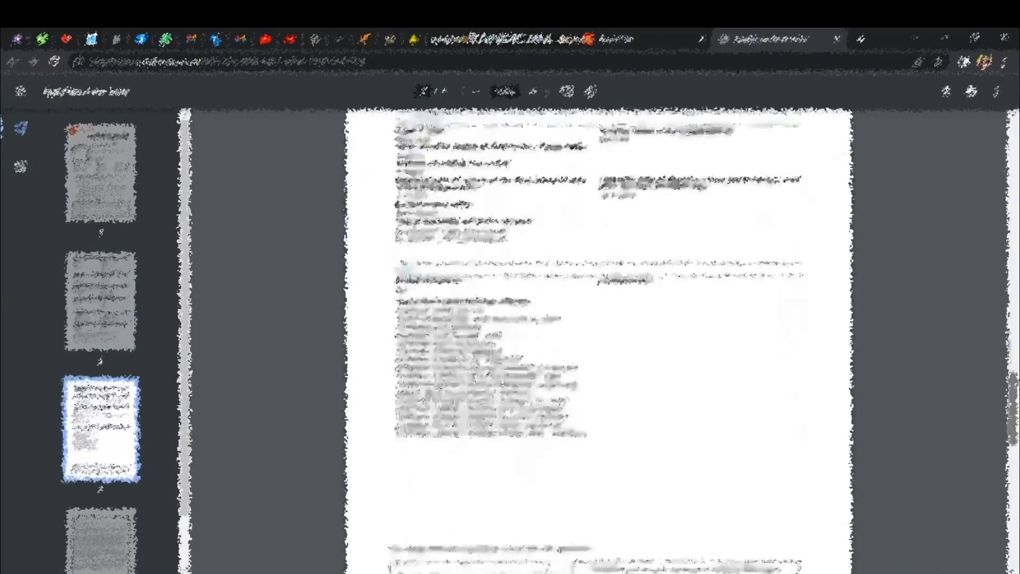
scroll(599, 341, down, 12)
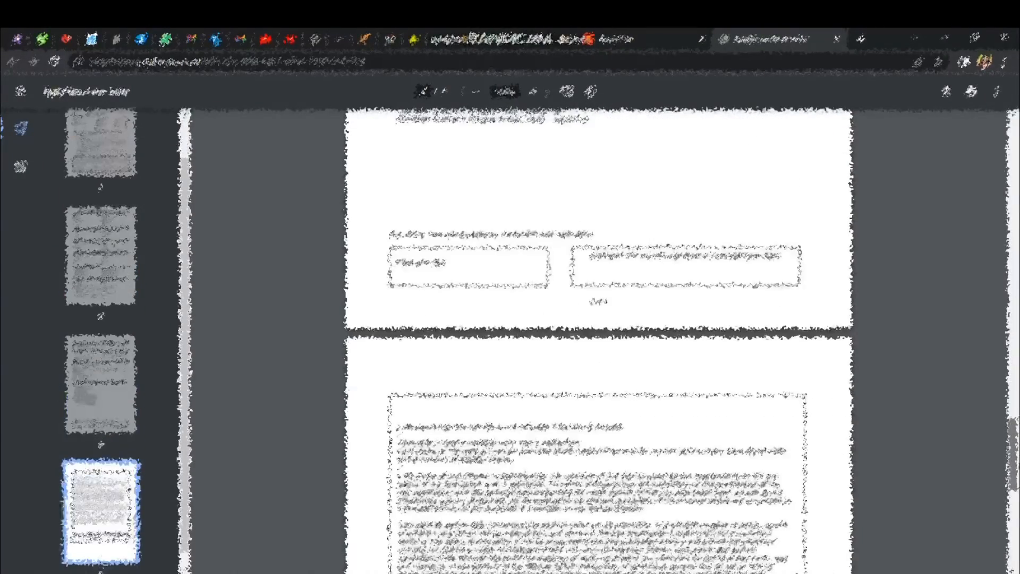
scroll(599, 340, down, 13)
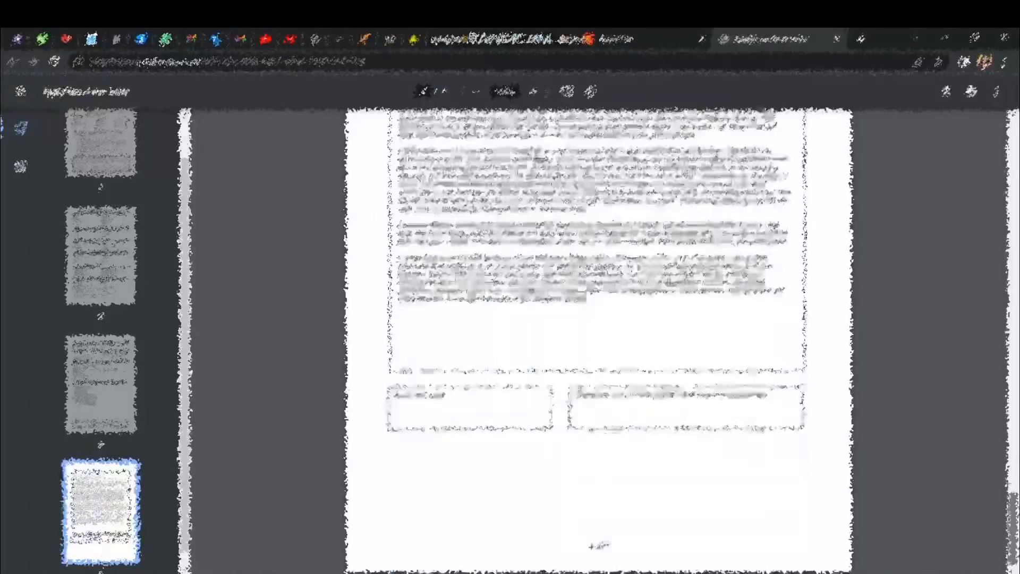
scroll(598, 340, down, 5)
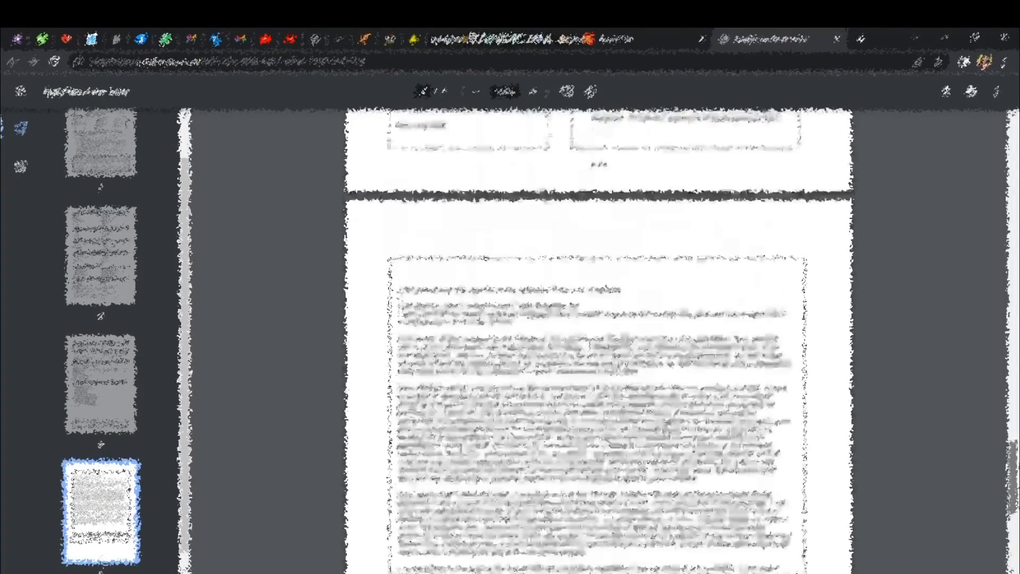
scroll(597, 340, up, 2)
scroll(598, 340, up, 10)
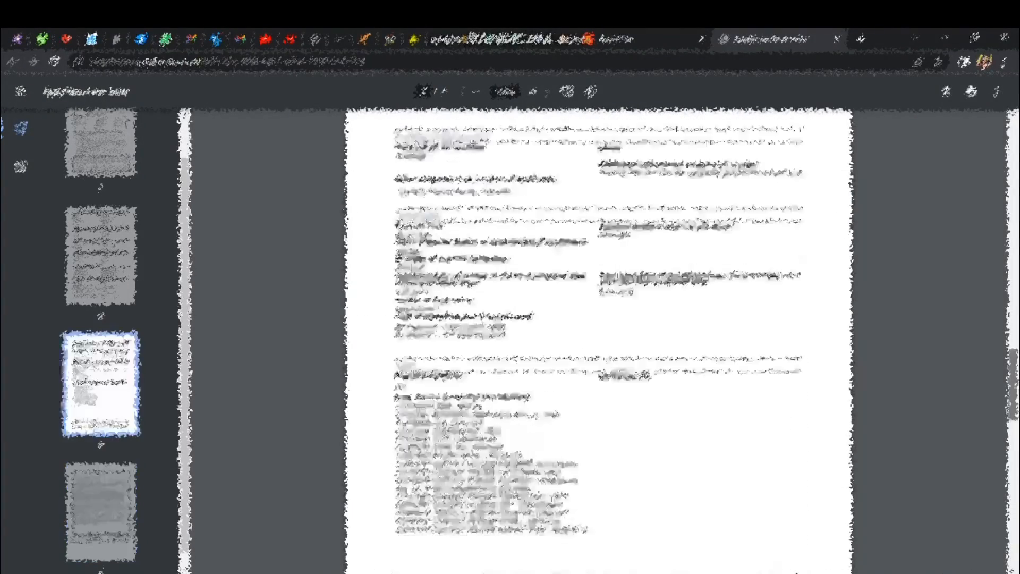
scroll(598, 341, up, 10)
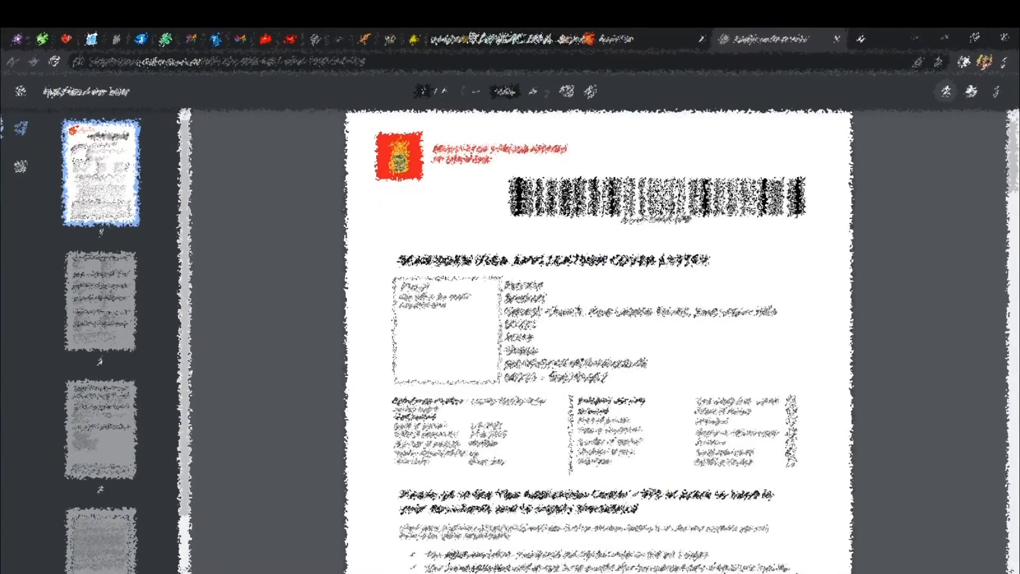
Download the cover letter PDF, then open the one-page receipt showing the EUR 80 fee paid.
click(947, 90)
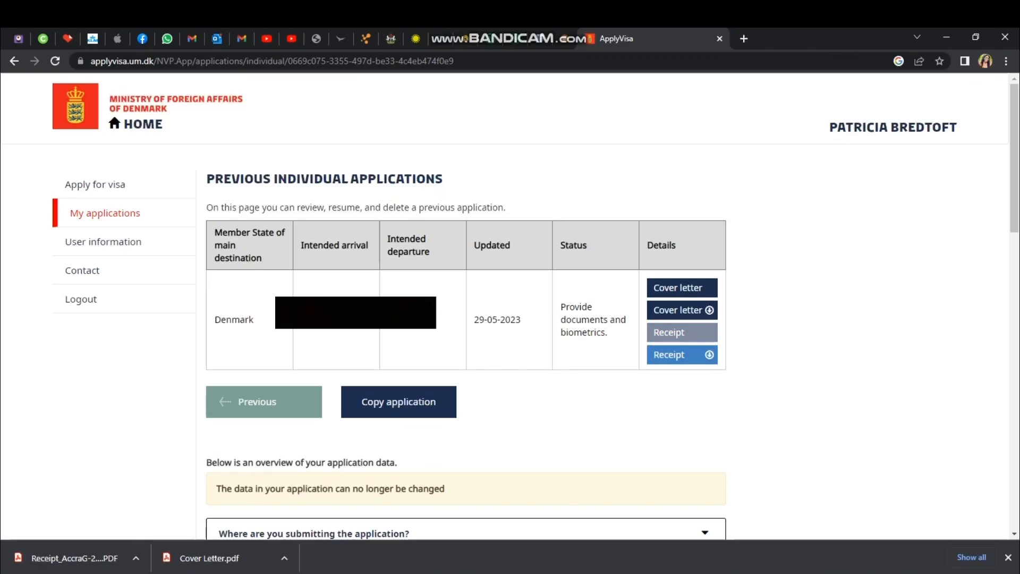
click(683, 332)
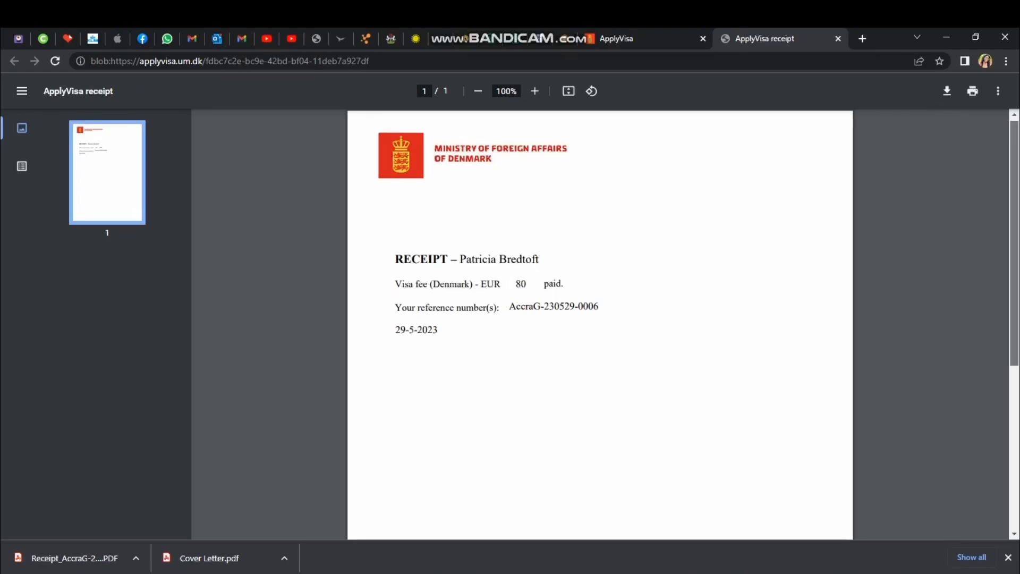
scroll(600, 324, down, 3)
scroll(600, 324, up, 3)
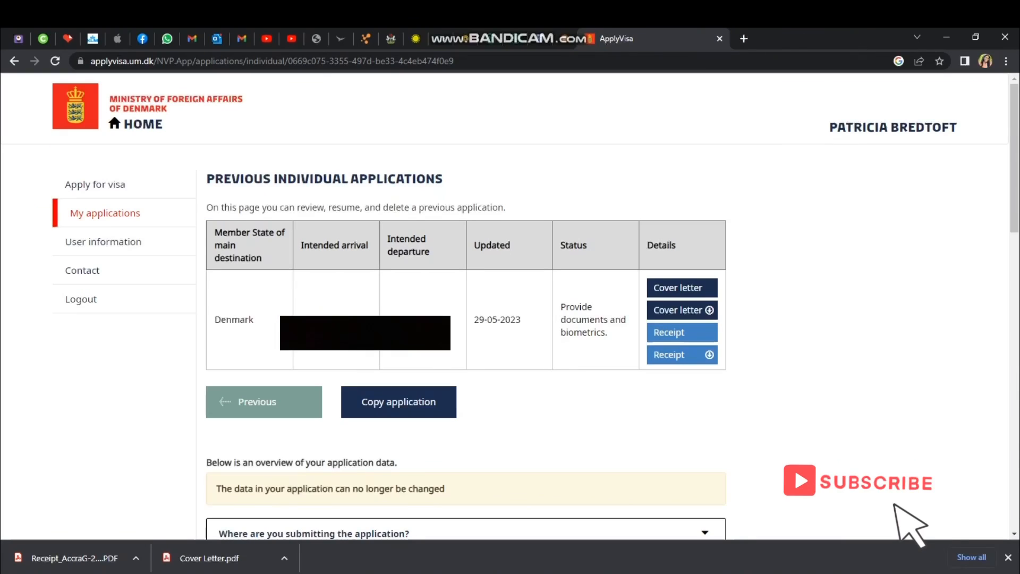
Close the receipt tab and show the downloaded receipt PDF in the Downloads folder.
click(839, 38)
click(136, 558)
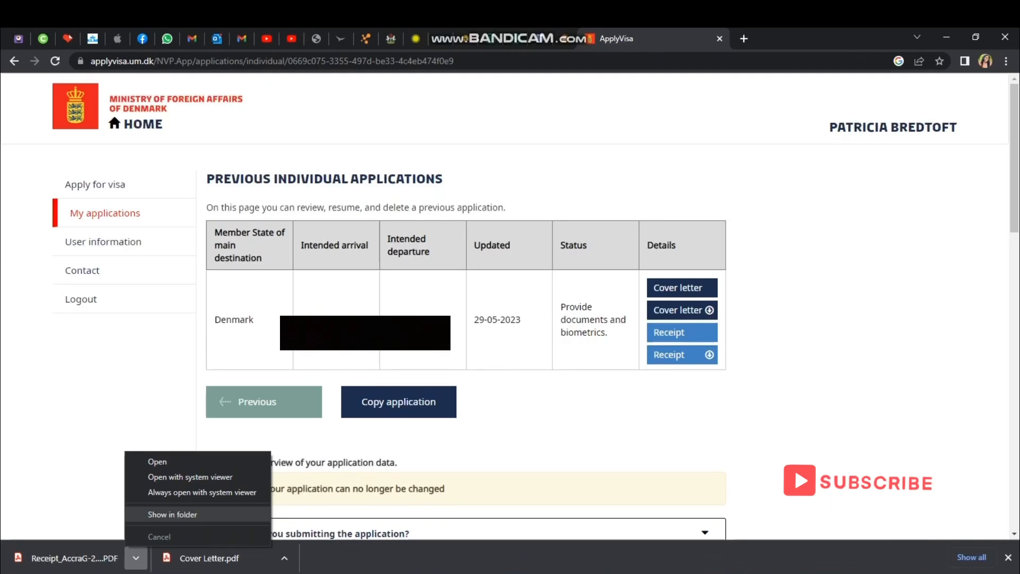
click(173, 515)
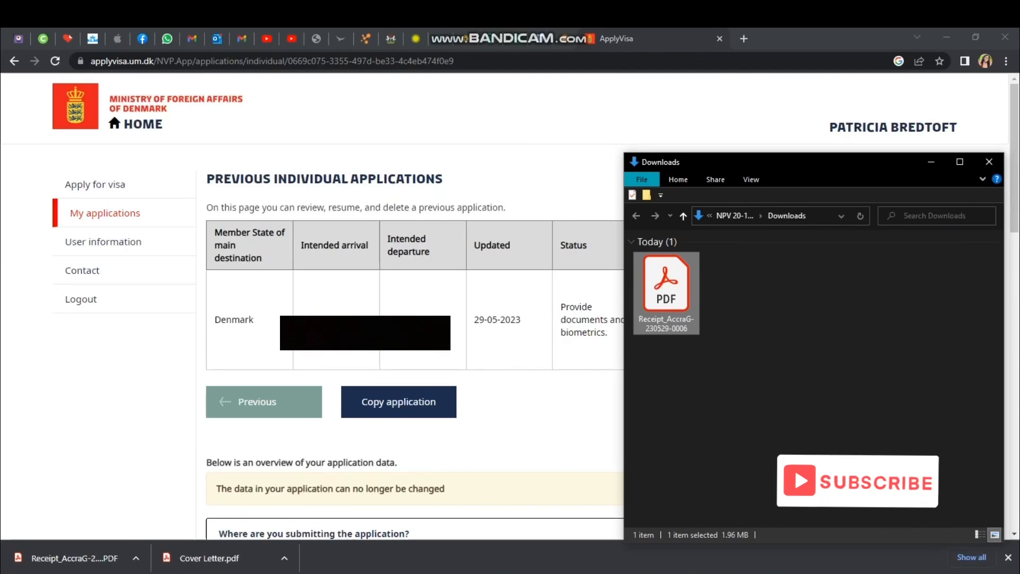